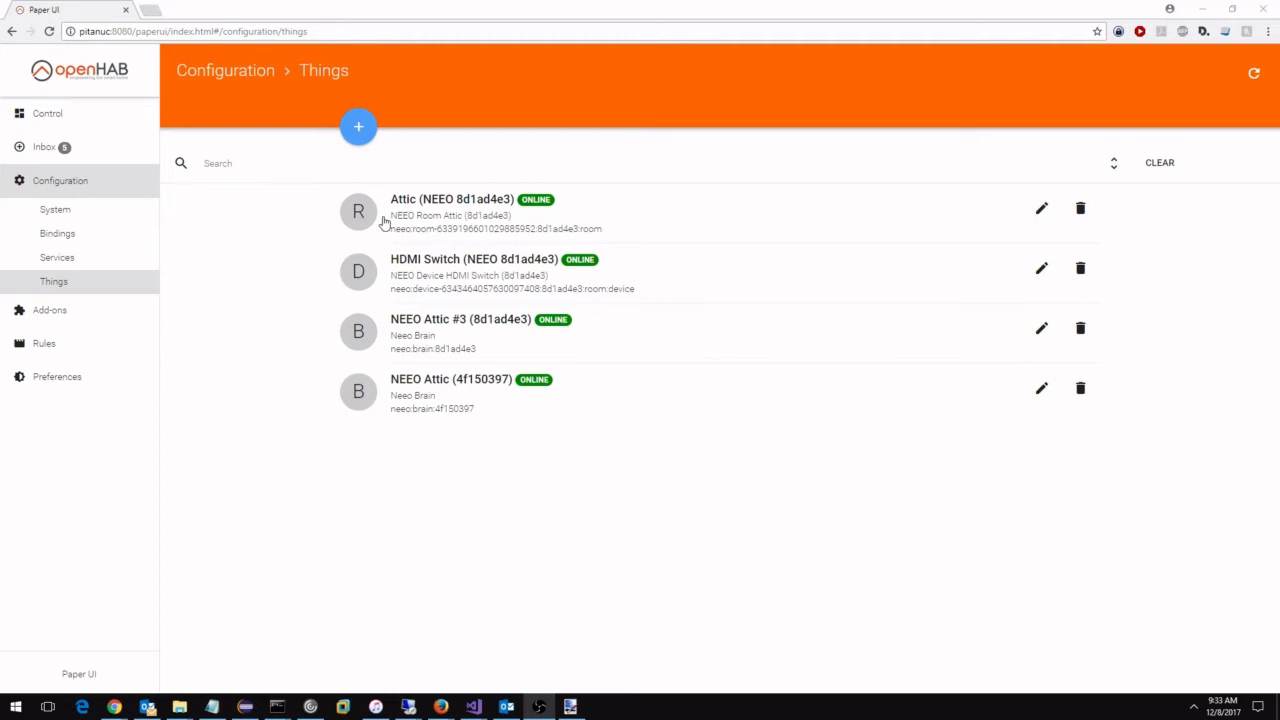
# Review the channels of the Attic (NEEO 8d1ad4e3) room thing and return to the things list.
pyautogui.click(438, 215)
pyautogui.scroll(-1, 517, 391)
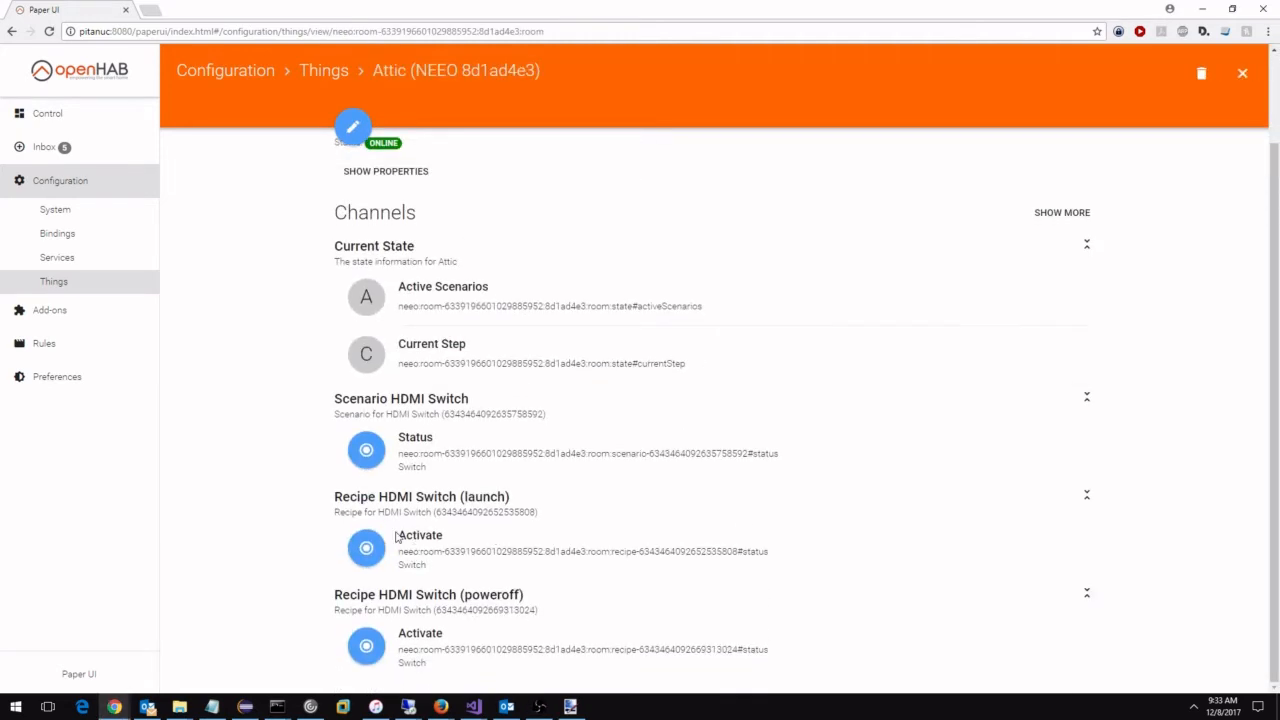
pyautogui.click(12, 31)
# Examine the channels and properties of the HDMI Switch (NEEO 8d1ad4e3) thing, including its type.
pyautogui.click(450, 276)
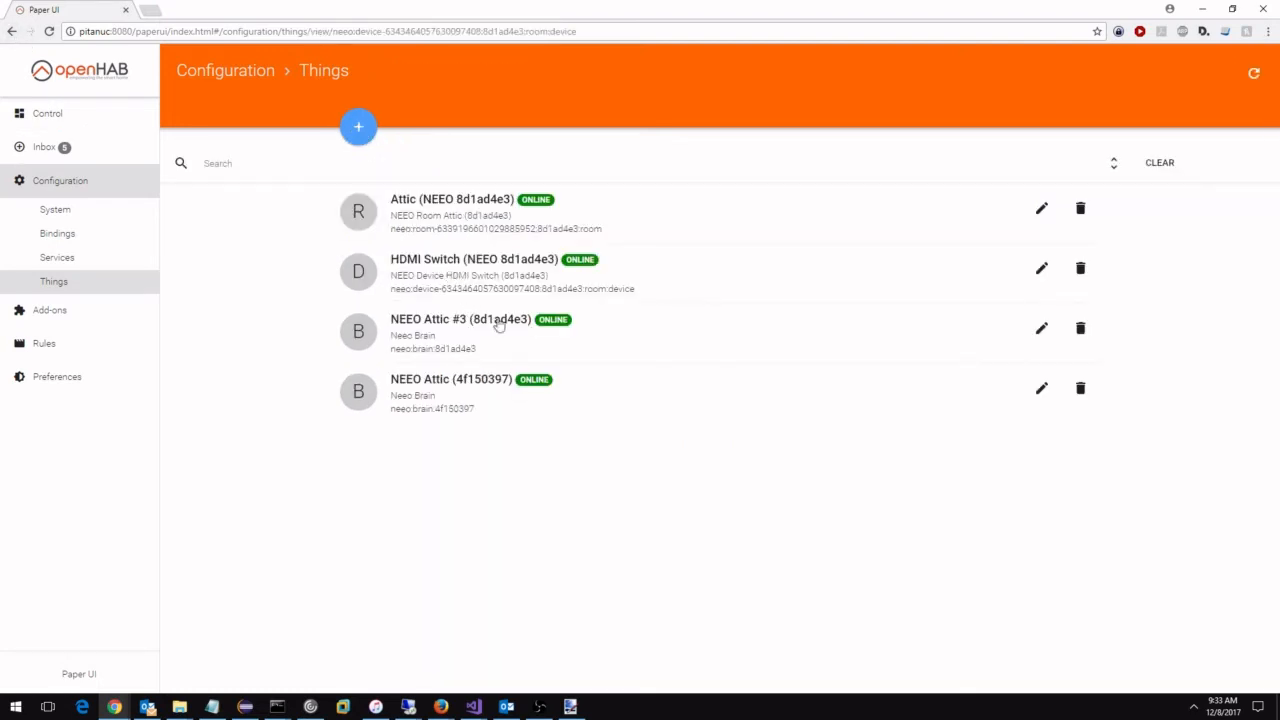
pyautogui.scroll(-8, 505, 458)
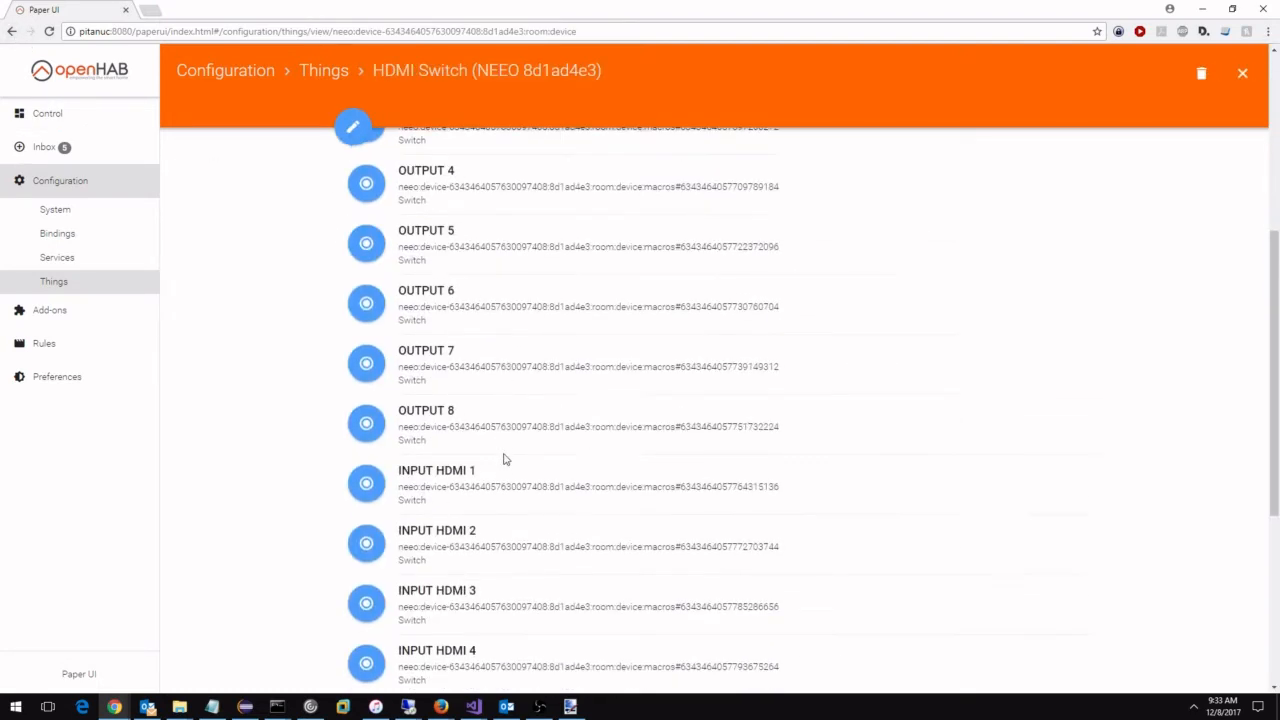
pyautogui.scroll(8, 505, 458)
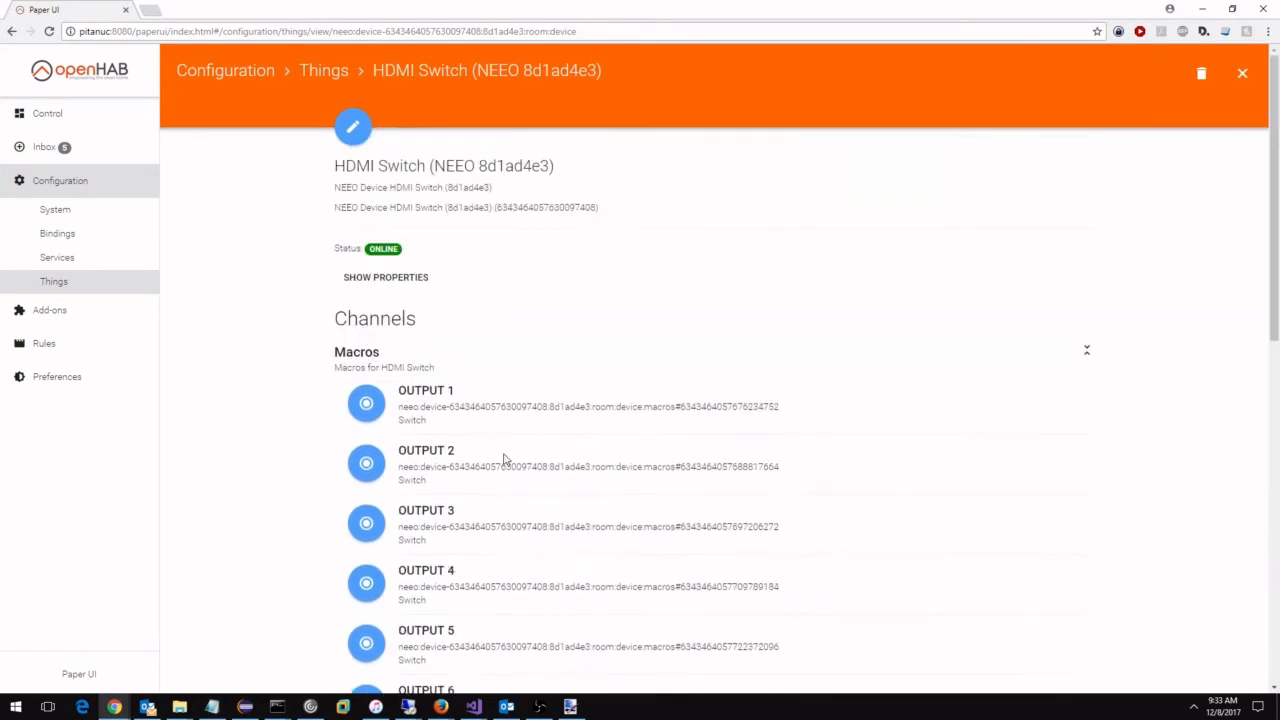
pyautogui.click(394, 277)
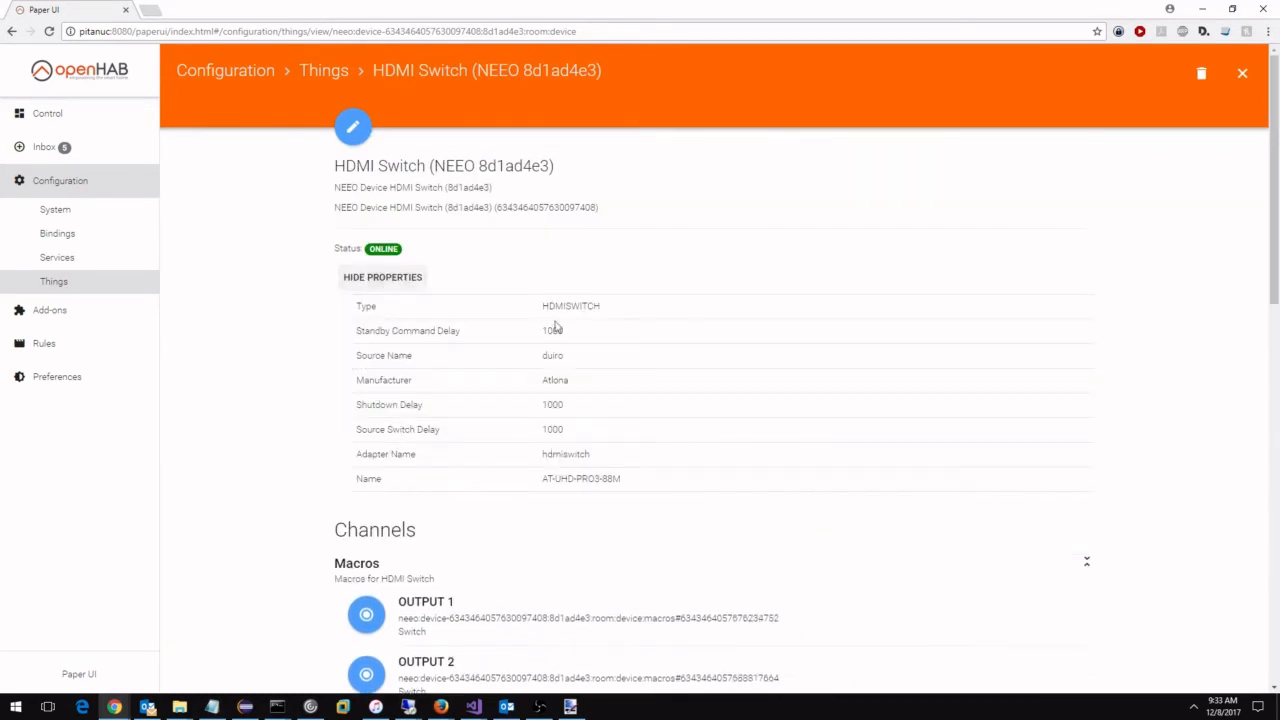
pyautogui.moveTo(541, 306); pyautogui.dragTo(600, 308)
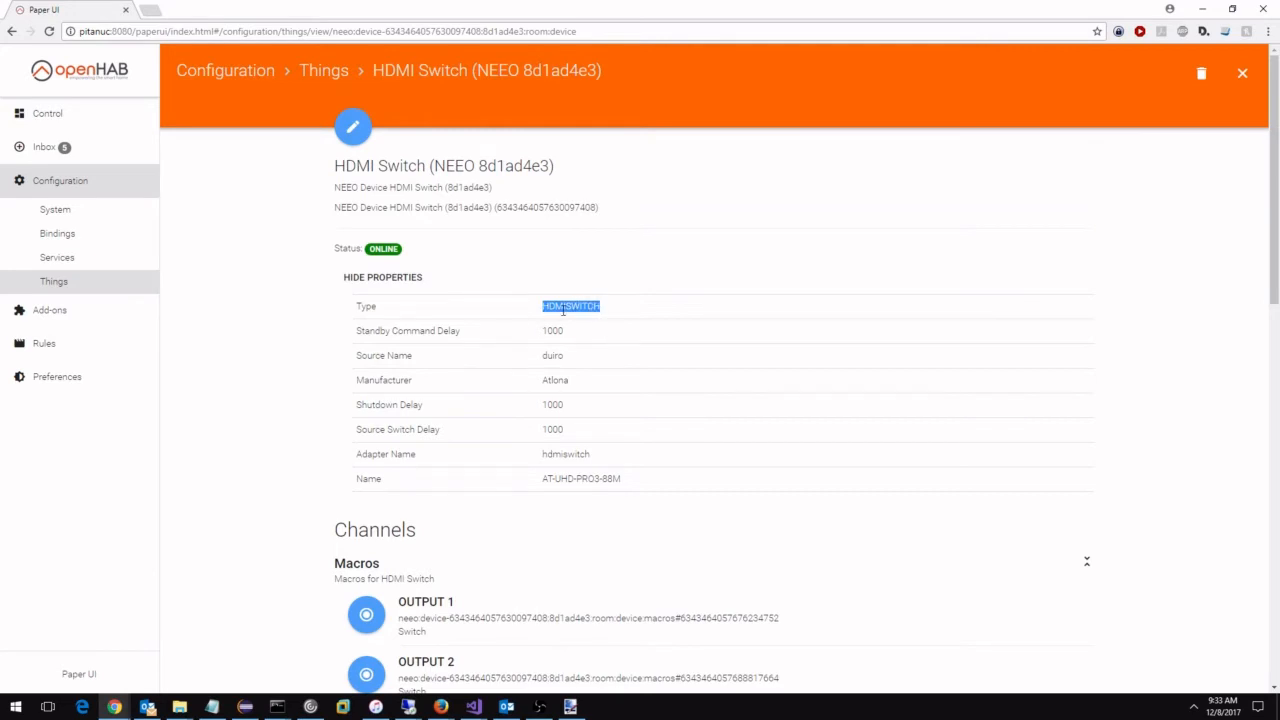
pyautogui.click(550, 428)
# Go to the openHAB start page at /start/index, open the NEEO Transport page and show its things.
pyautogui.click(142, 32)
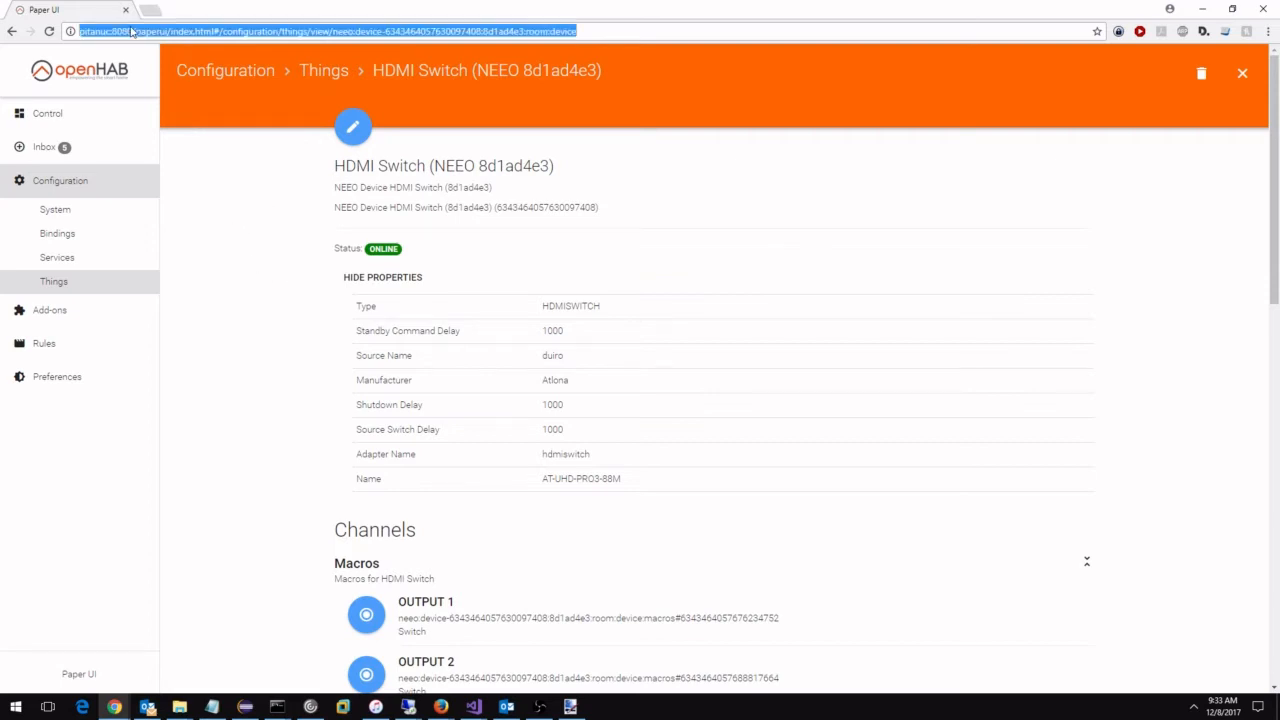
pyautogui.click(142, 33)
pyautogui.hotkey('shift', 'End')
pyautogui.write('/start/index')
pyautogui.press('Return')
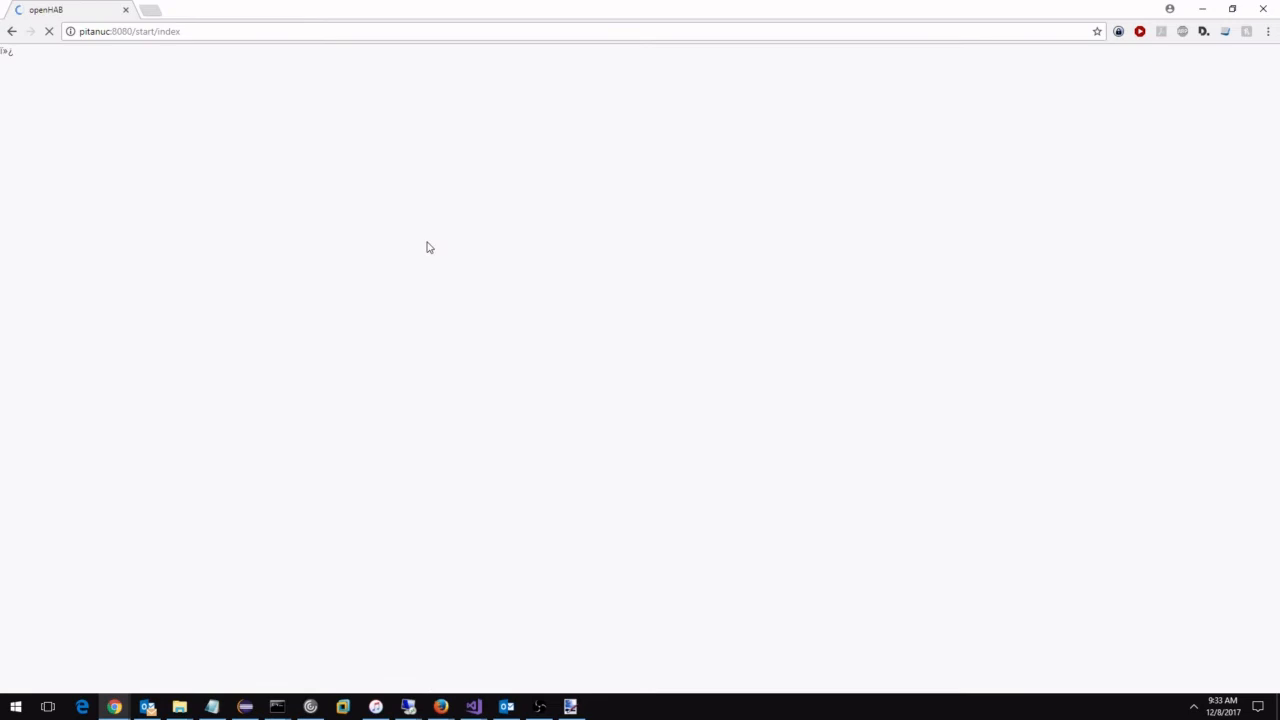
pyautogui.click(336, 252)
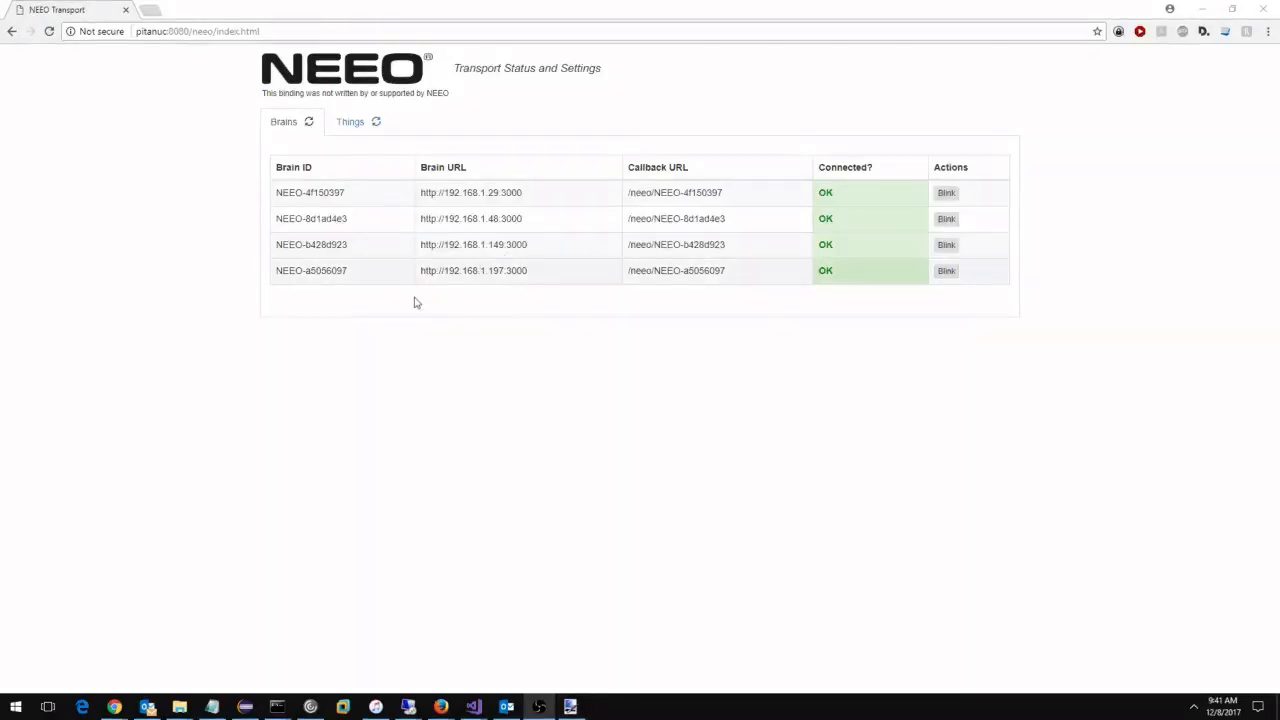
pyautogui.click(352, 121)
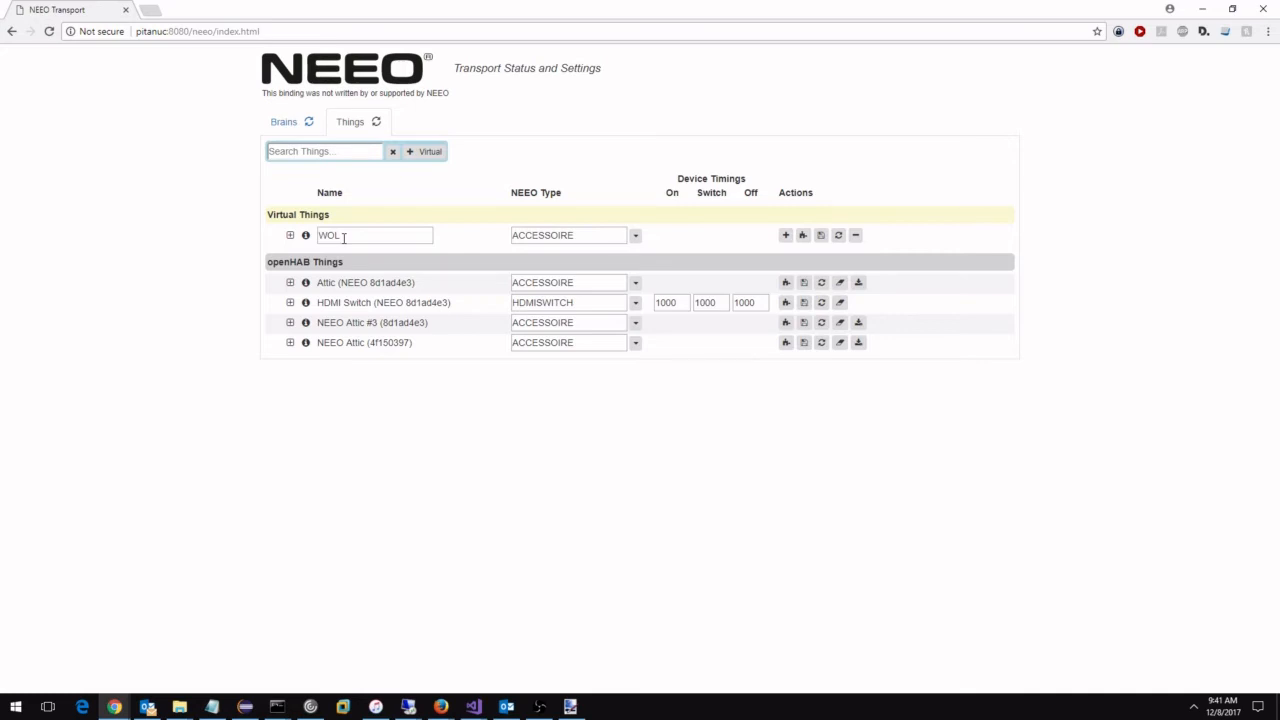
# Inspect the WOL virtual thing's item and its NEEO settings.
pyautogui.click(291, 238)
pyautogui.moveTo(413, 295); pyautogui.dragTo(480, 296)
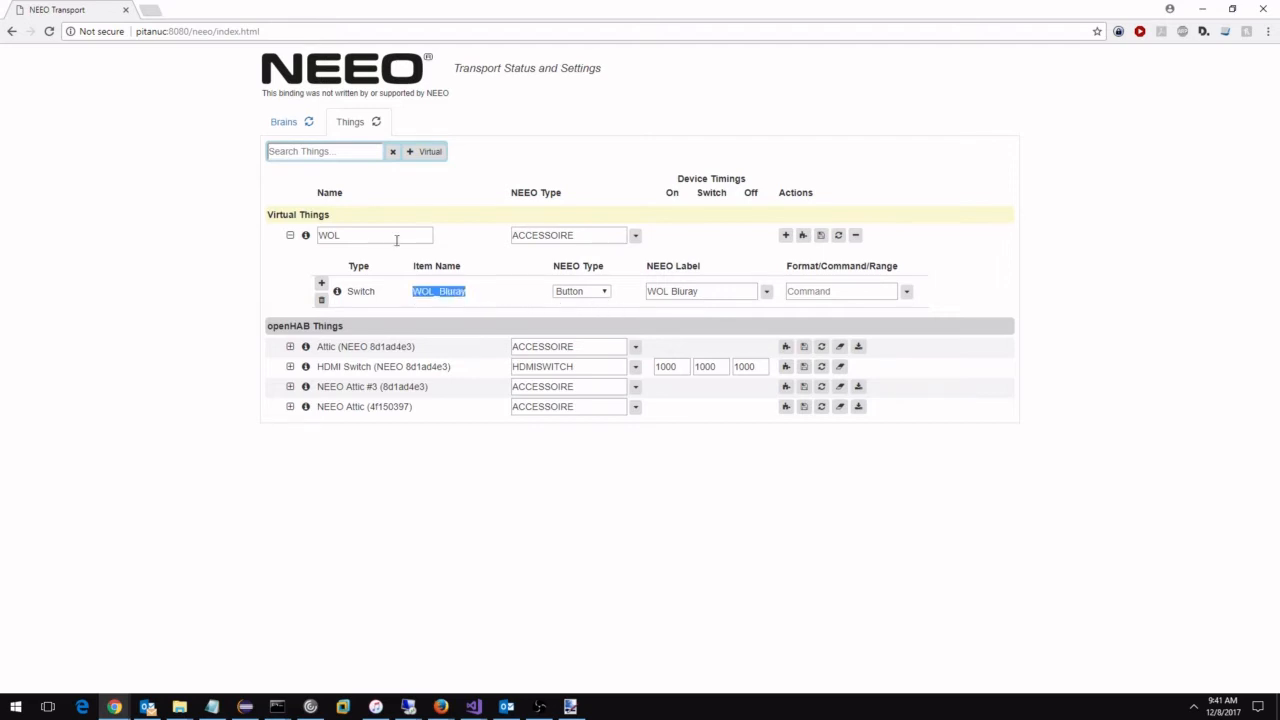
pyautogui.click(290, 235)
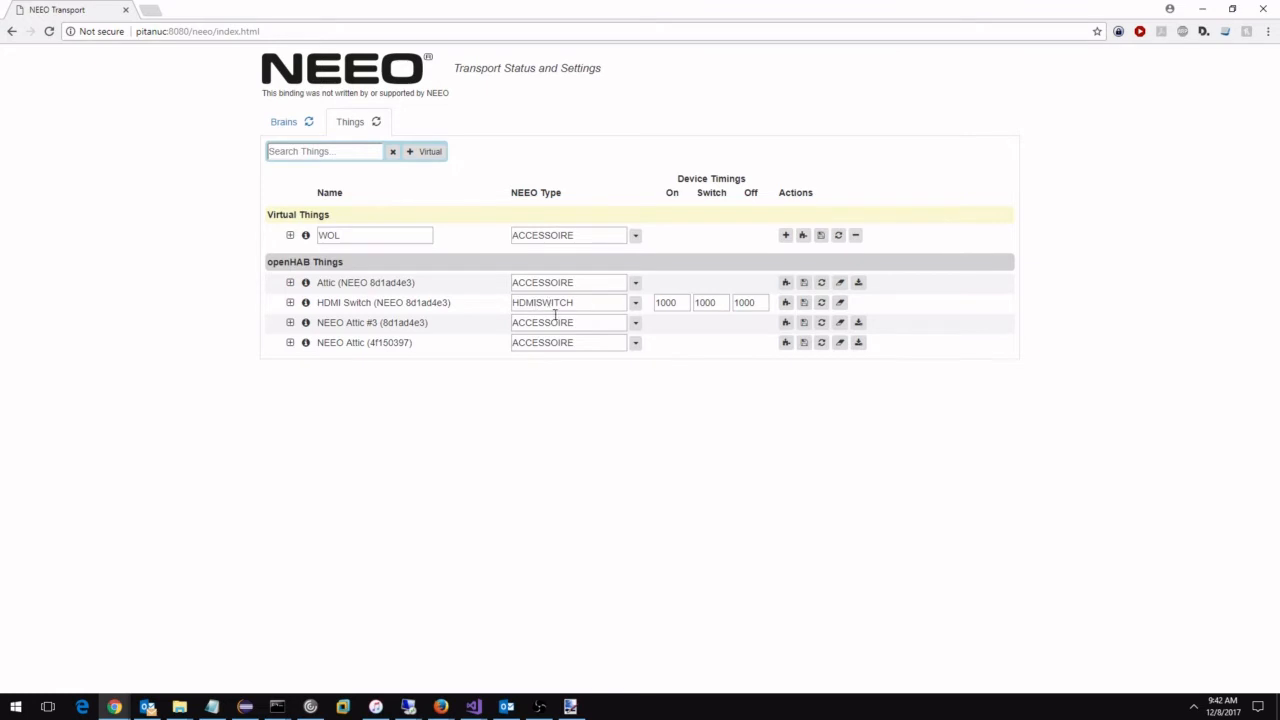
# Set the NEEO type of the Attic thing's state#activeScenarios and state#currentStep items to (Exclude).
pyautogui.click(290, 283)
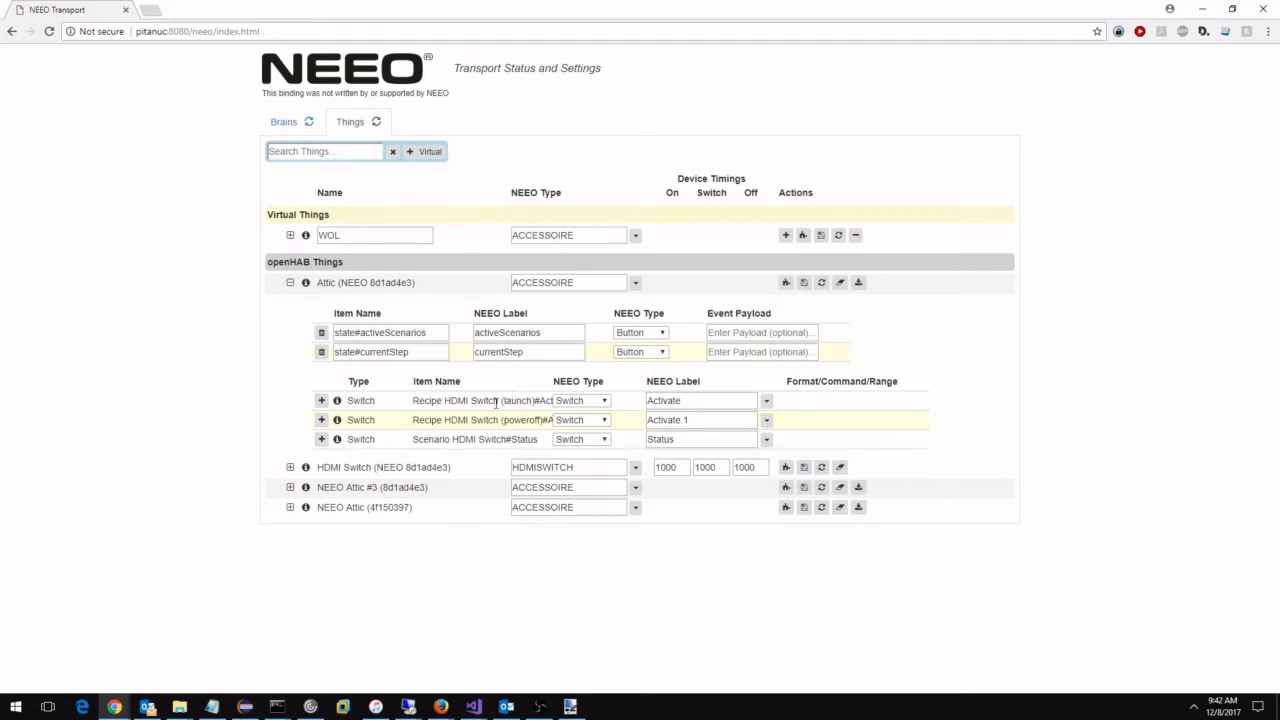
pyautogui.click(629, 335)
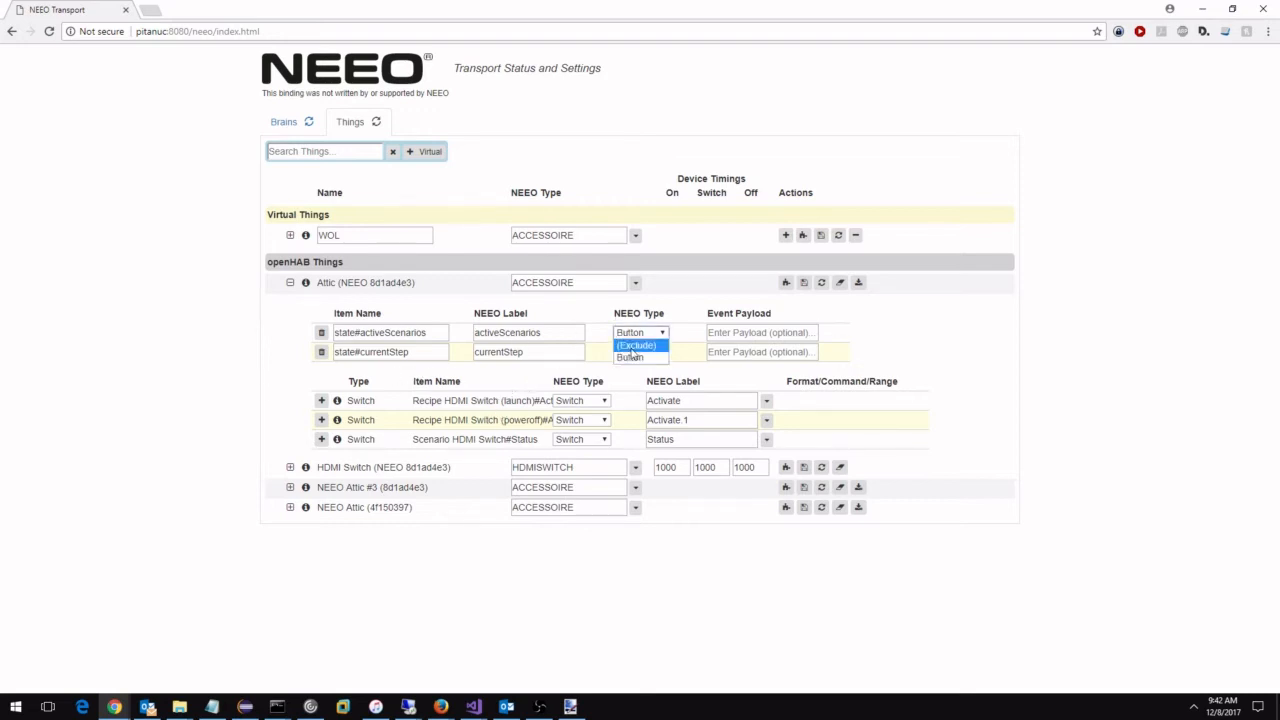
pyautogui.click(632, 344)
pyautogui.click(630, 354)
pyautogui.click(635, 365)
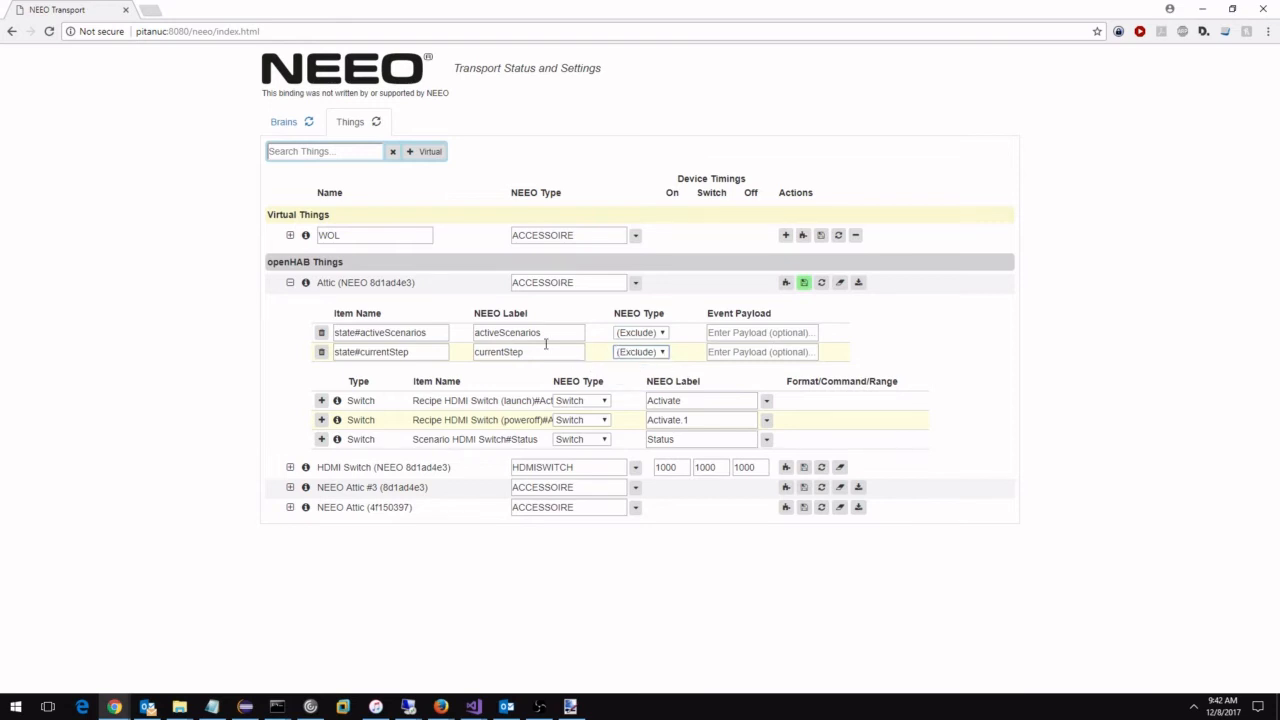
# In the Attic thing, exclude the HDMI Switch scenario status and make the launch and poweroff recipes Button types.
pyautogui.click(586, 441)
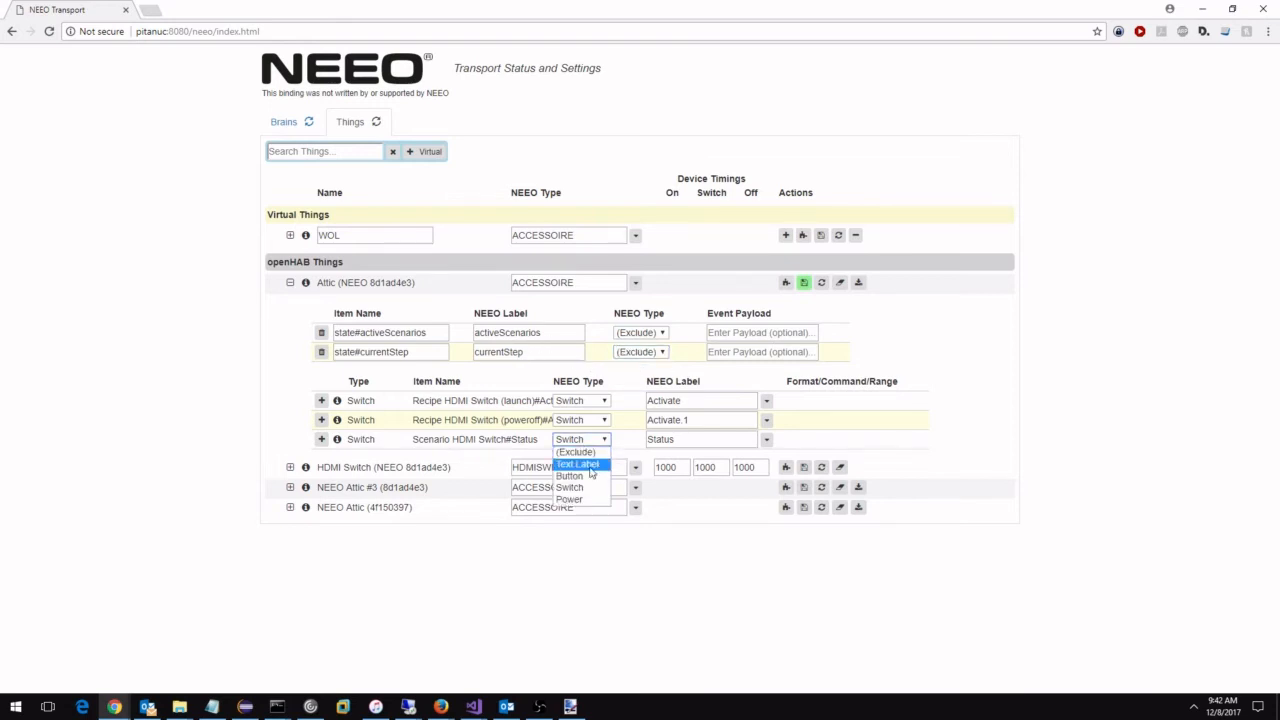
pyautogui.click(580, 452)
pyautogui.click(588, 401)
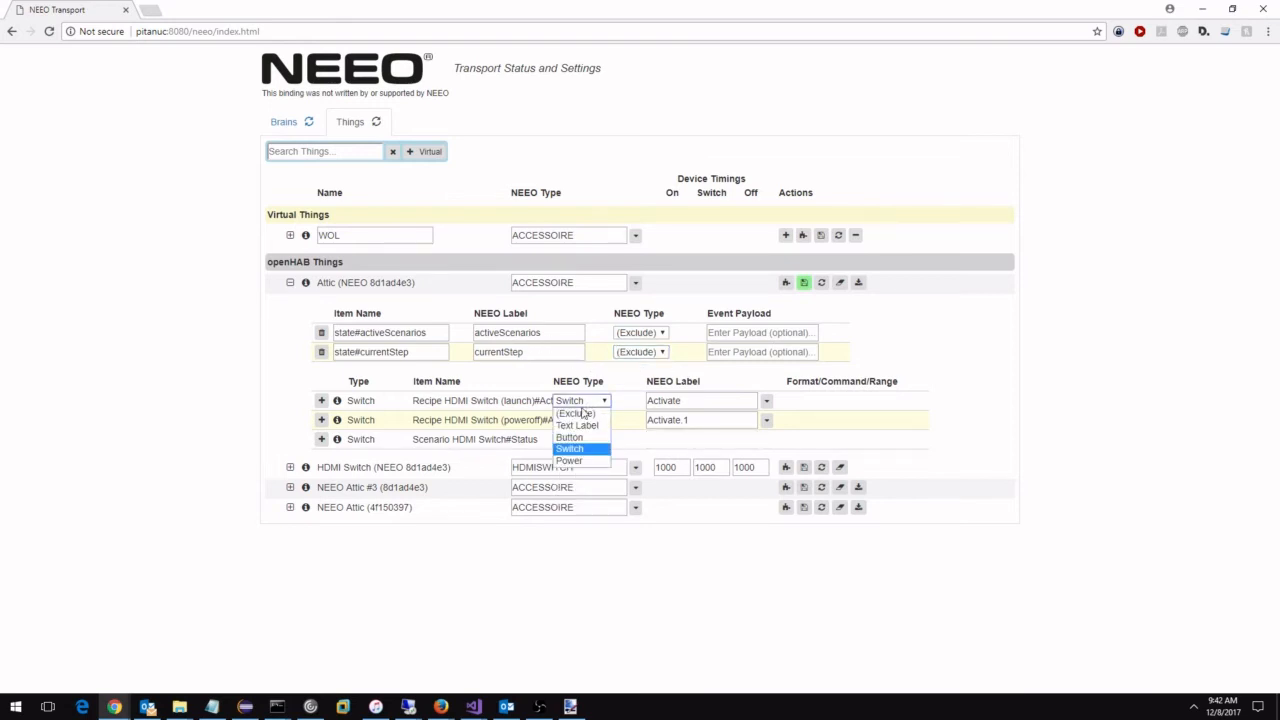
pyautogui.click(583, 439)
pyautogui.click(585, 420)
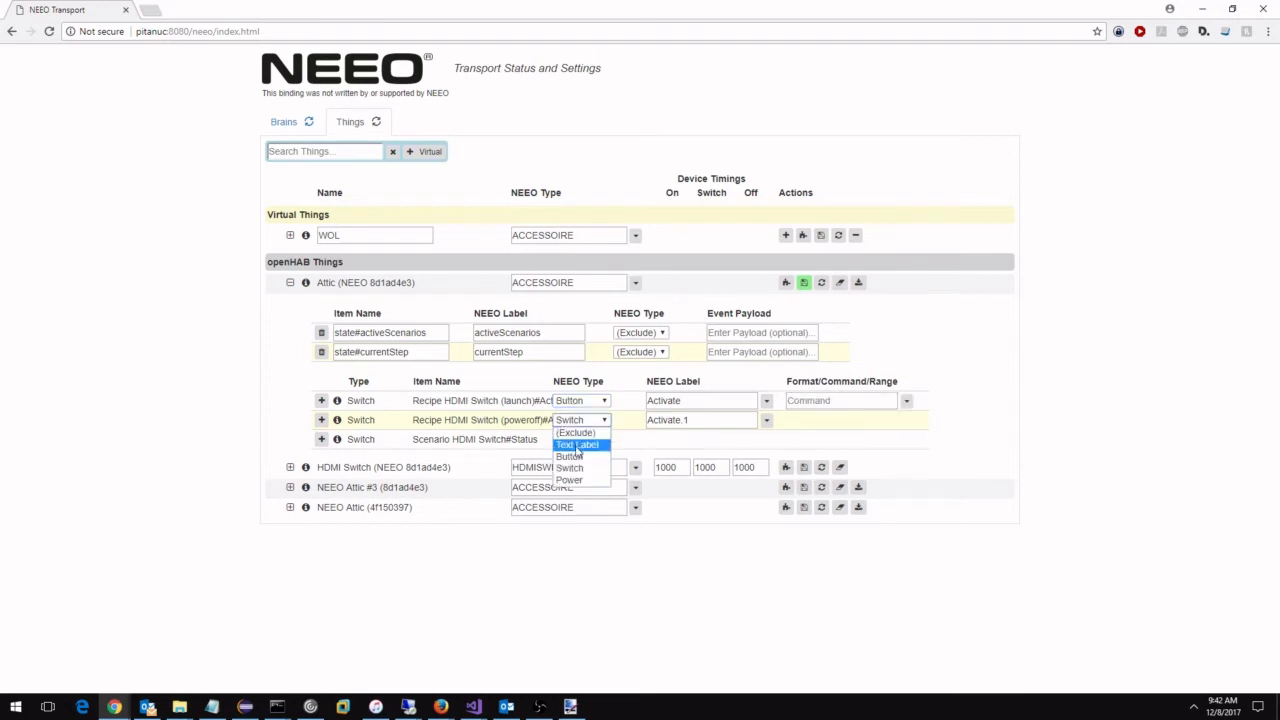
pyautogui.click(573, 458)
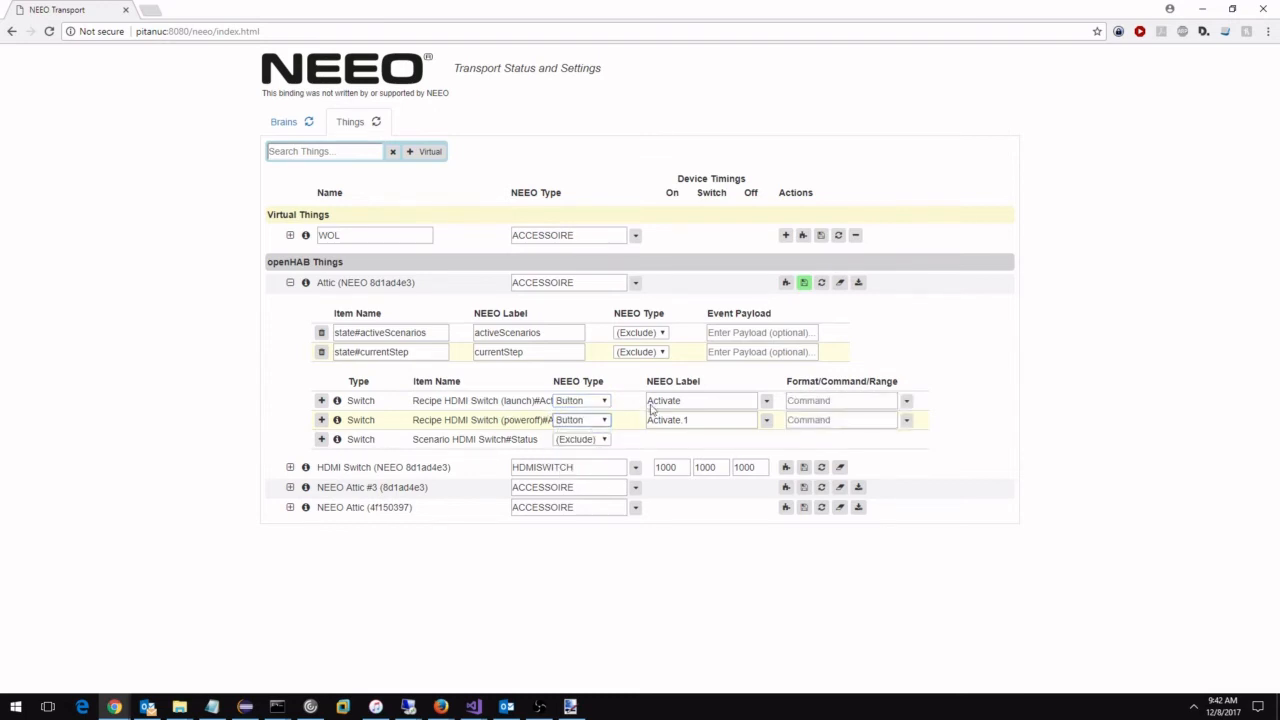
# Label the Attic launch recipe "HDMI ON" and the poweroff recipe "HDMI OFF", and save the device changes.
pyautogui.moveTo(694, 400); pyautogui.dragTo(605, 411)
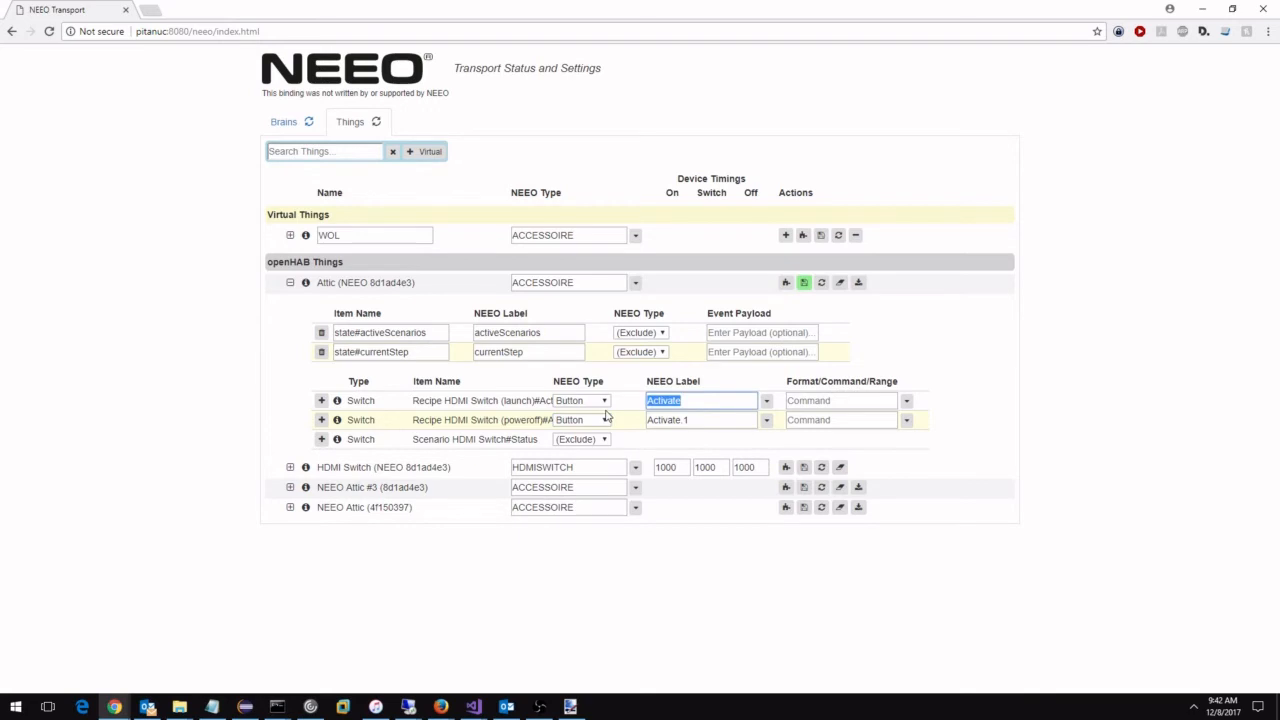
pyautogui.write('HDMI ON')
pyautogui.moveTo(742, 418); pyautogui.dragTo(496, 432)
pyautogui.write('HDMI')
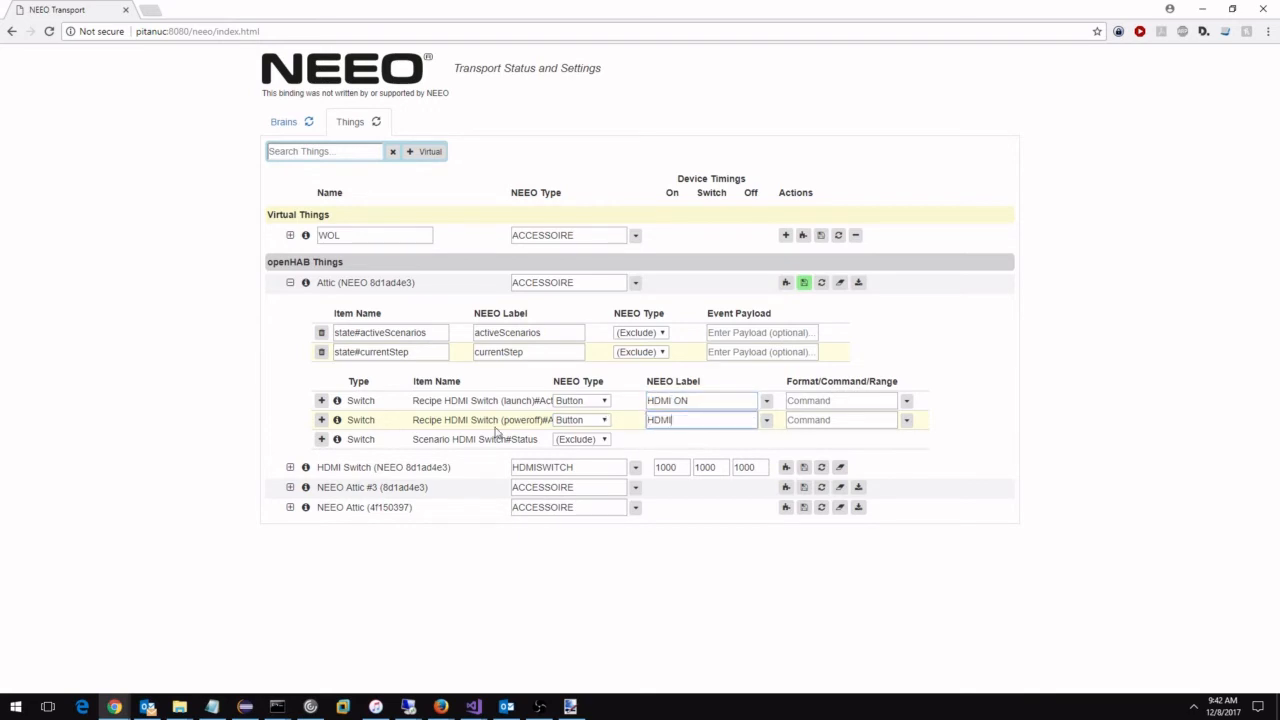
pyautogui.write(' OFF')
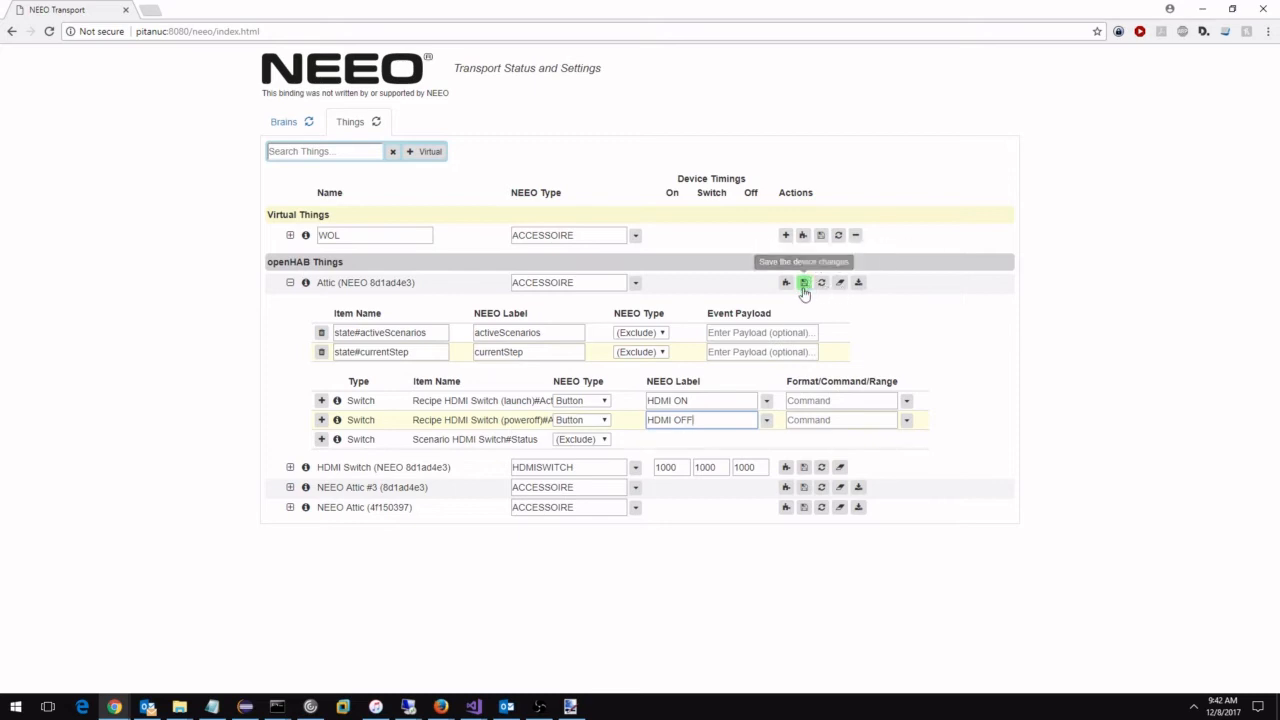
pyautogui.click(803, 283)
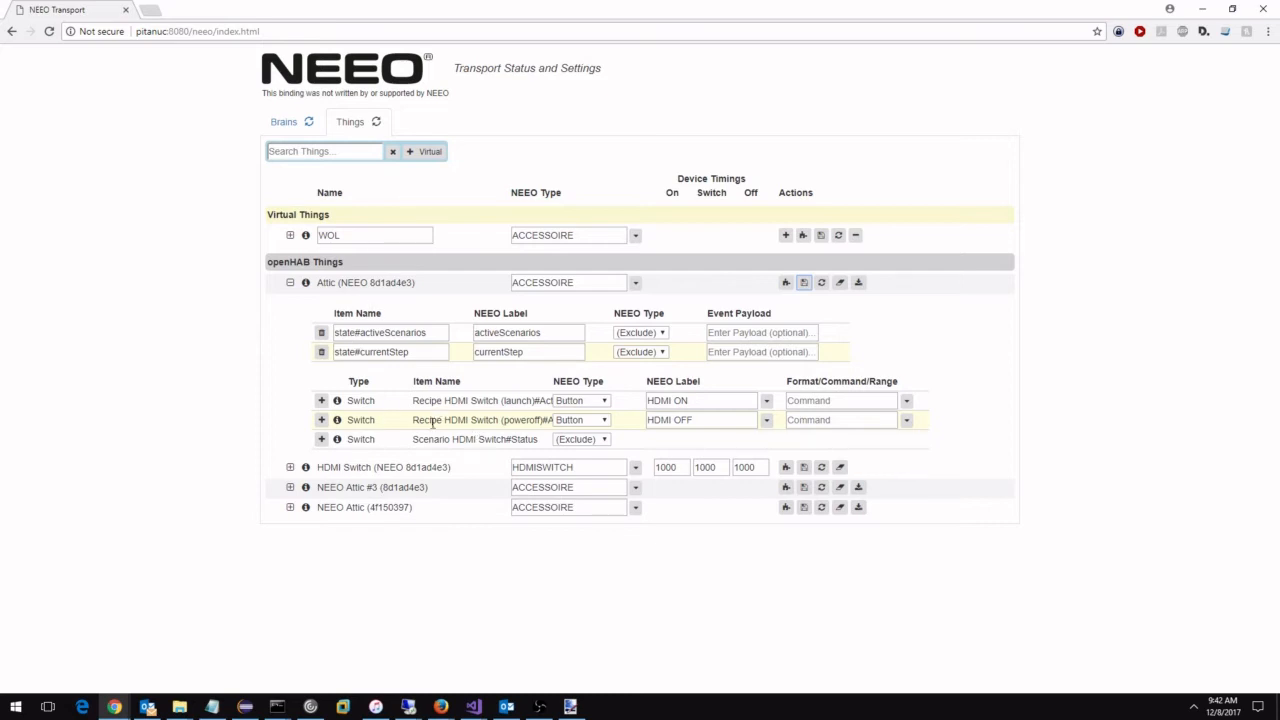
pyautogui.click(290, 283)
# Change the NEEO label of the HDMI Switch's Macros#OUTPUT 4 item to "OUTPUT OFFICE".
pyautogui.click(290, 303)
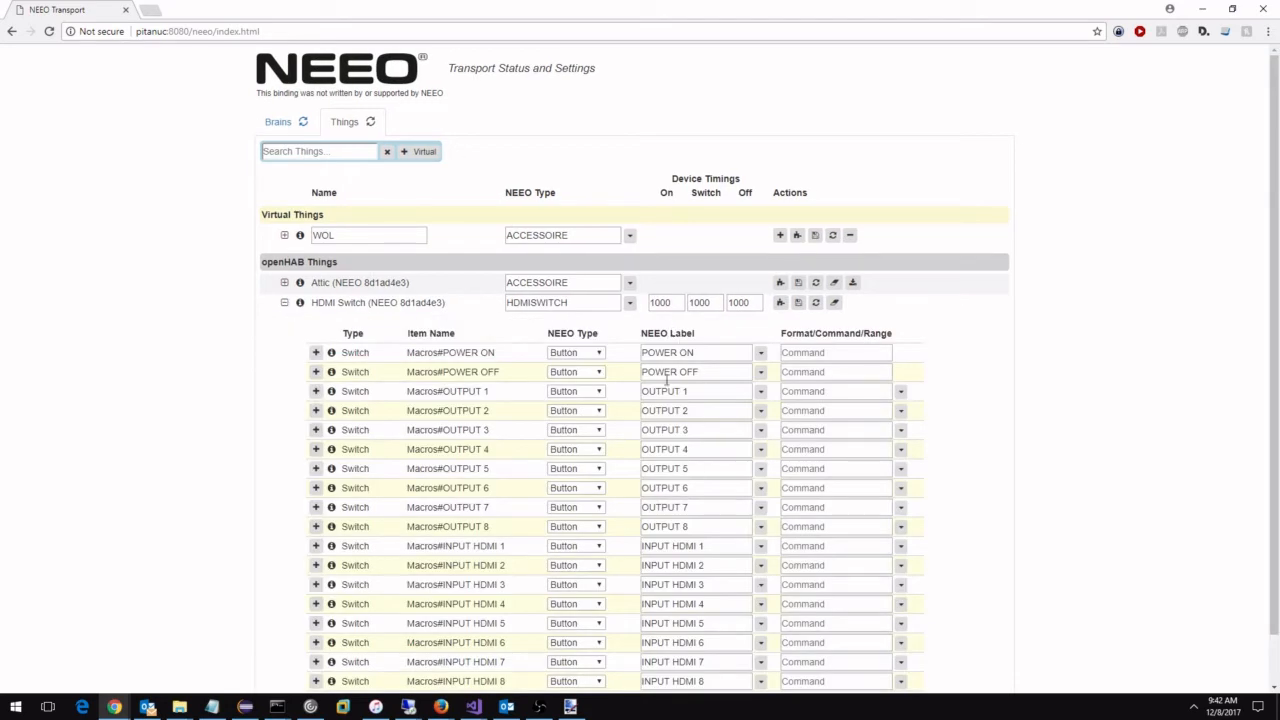
pyautogui.click(692, 450)
pyautogui.press('BackSpace')
pyautogui.write('OFFICE')
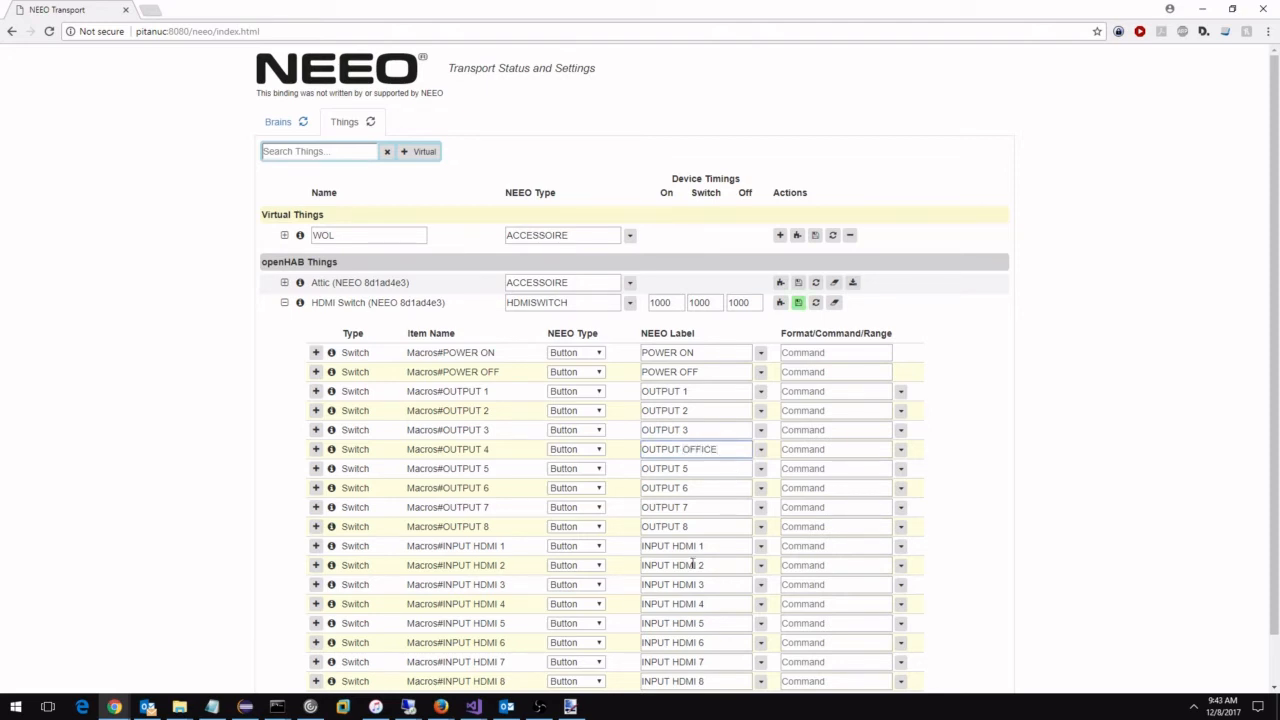
# Relabel the HDMI Switch's INPUT HDMI 1 item as "INPUT APPLETV" and INPUT HDMI 3 as "INPUT BLURAY".
pyautogui.click(715, 545)
pyautogui.hotkey('ctrl', 'shift', 'Left')
pyautogui.hotkey('ctrl', 'shift', 'Left')
pyautogui.write('APPLETV')
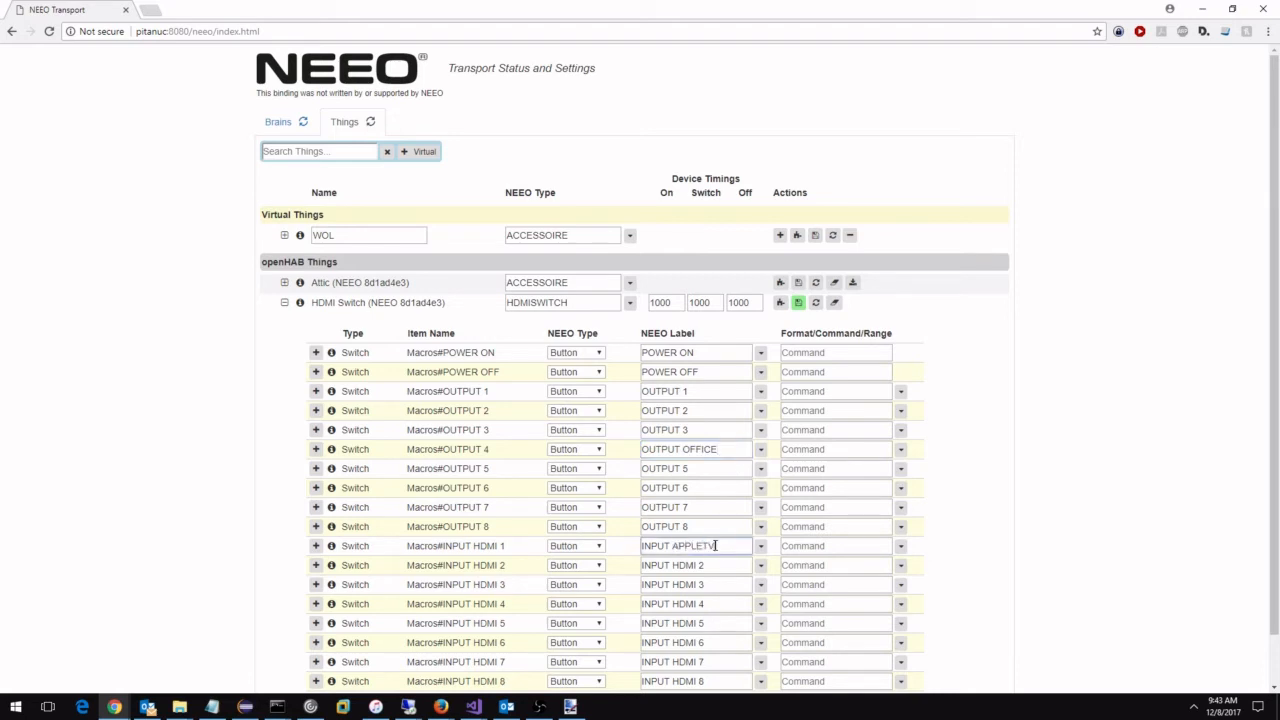
pyautogui.click(711, 585)
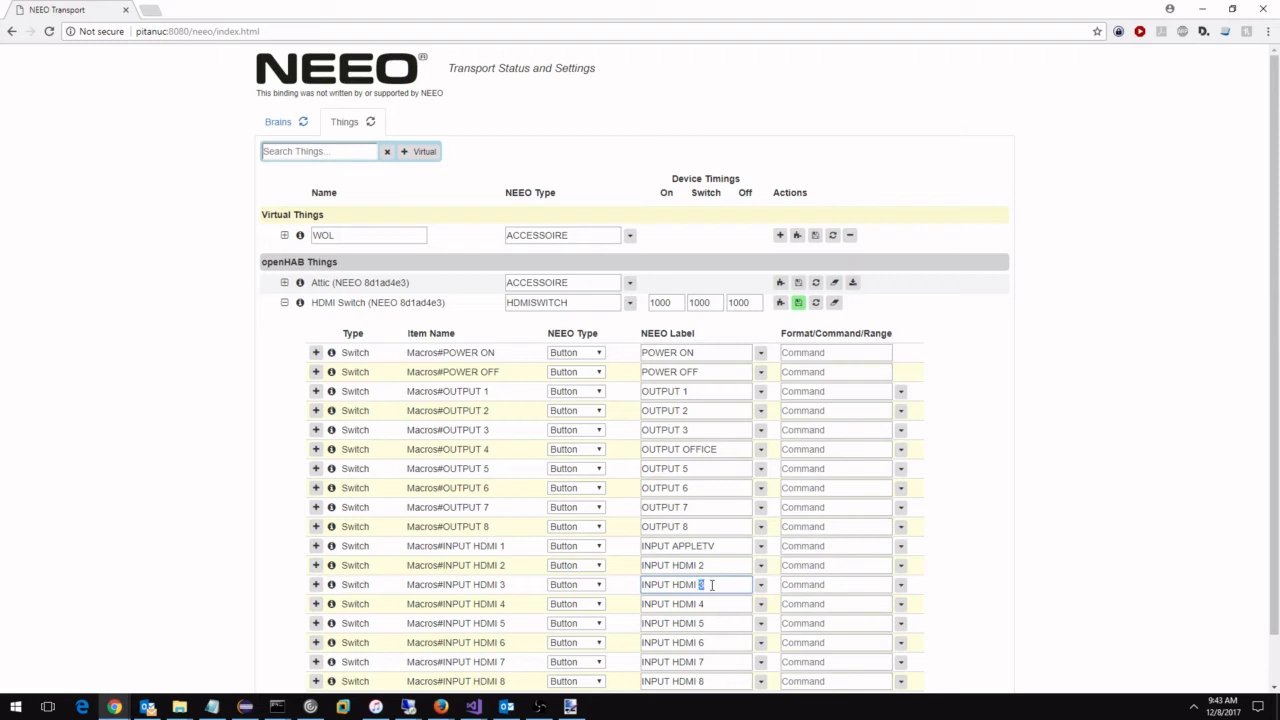
pyautogui.hotkey('ctrl', 'shift', 'Left')
pyautogui.write('BLURAY')
# Add a trigger event item named "AppletTV" to the HDMI Switch with the NEEO label "Switch to AppleTV".
pyautogui.scroll(-1, 610, 425)
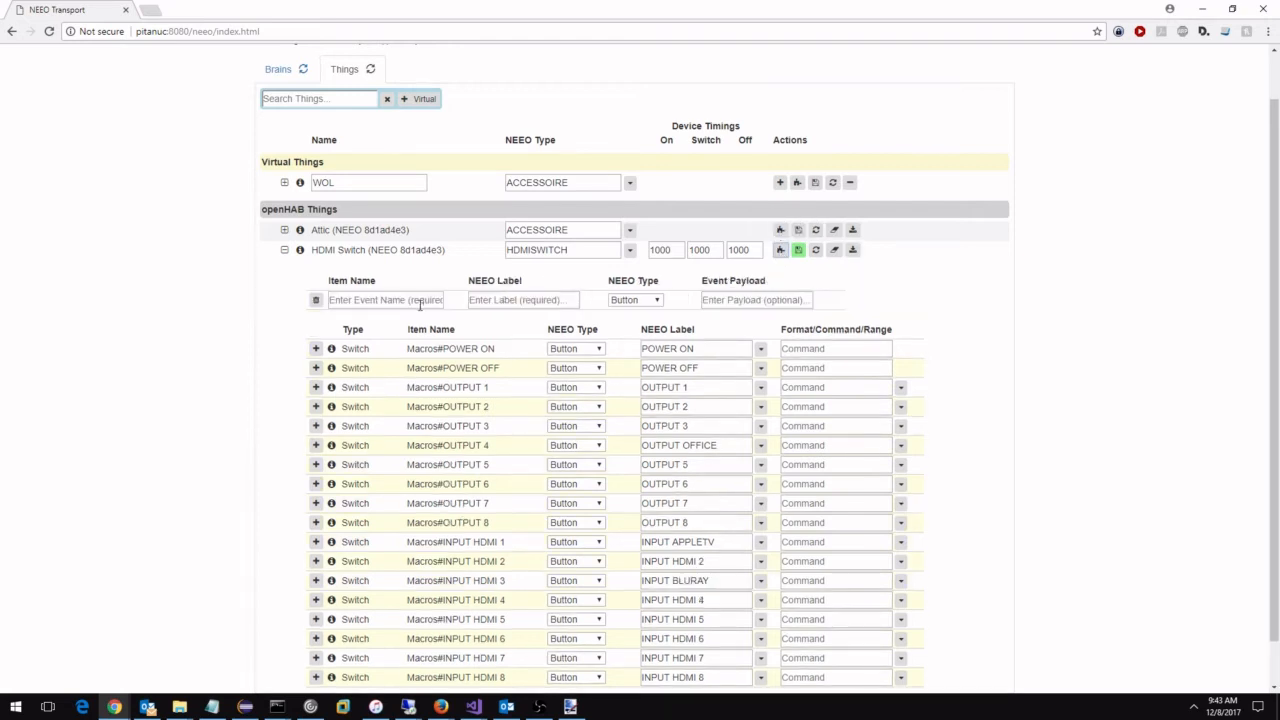
pyautogui.click(385, 300)
pyautogui.write('AppleTV')
pyautogui.press('Tab')
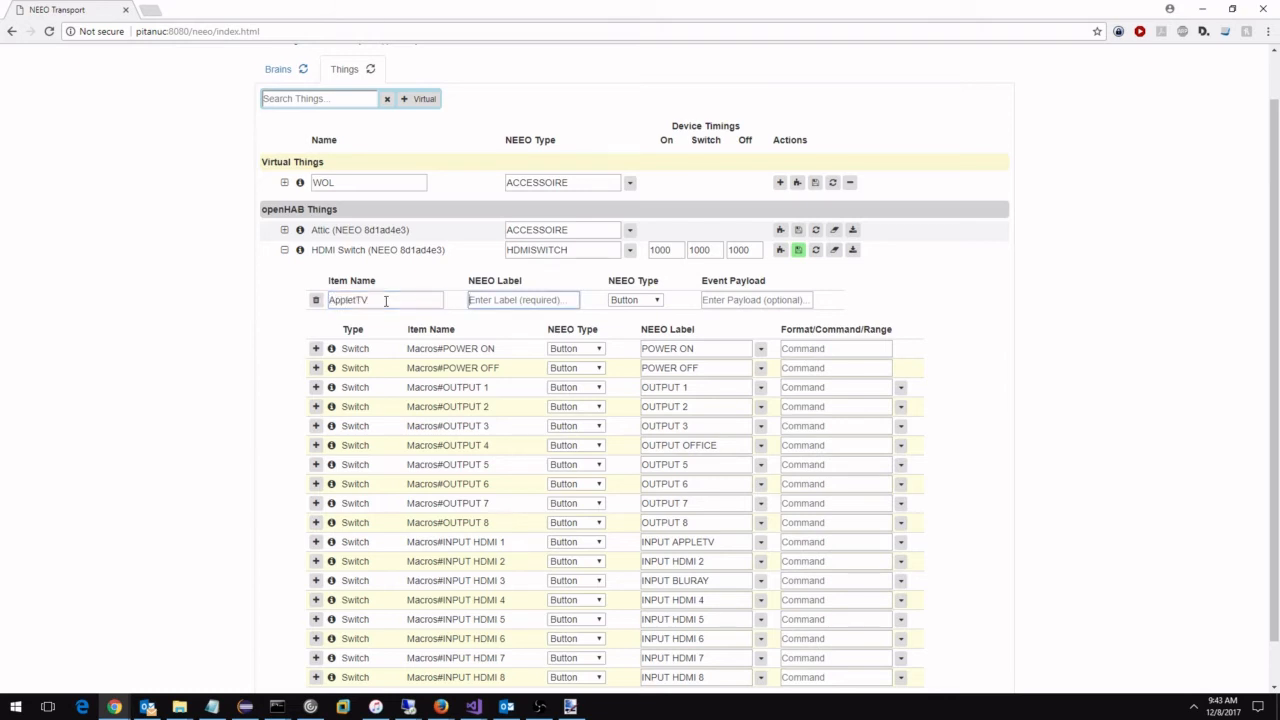
pyautogui.write('Switch to AppleTV')
pyautogui.press('Tab')
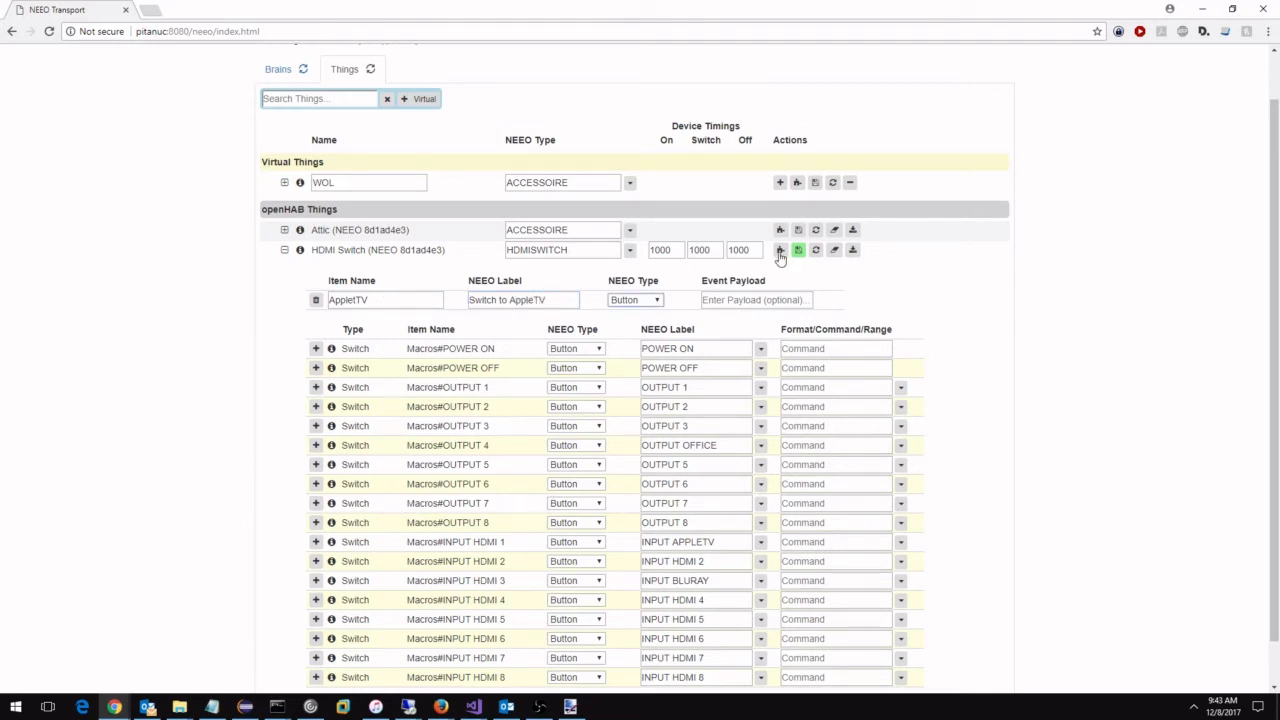
# Add a second trigger event row to the HDMI Switch and correct the first trigger's item name to "AppleTV".
pyautogui.click(798, 249)
pyautogui.click(397, 318)
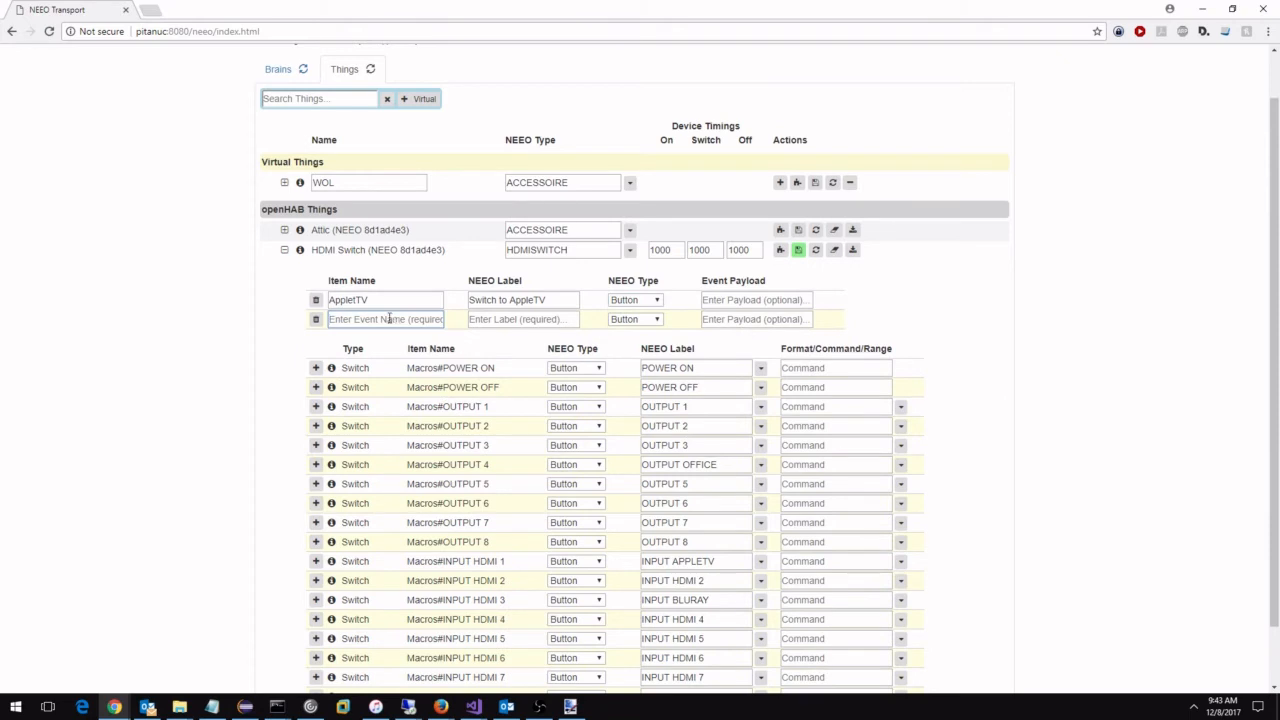
pyautogui.click(361, 300)
pyautogui.press('BackSpace')
# Name the HDMI Switch's second trigger "BluRay" and give it the NEEO label "Switch to BluRay".
pyautogui.click(373, 323)
pyautogui.write('B')
pyautogui.write('lurR')
pyautogui.press('BackSpace')
pyautogui.press('BackSpace')
pyautogui.write('Ray')
pyautogui.press('Tab')
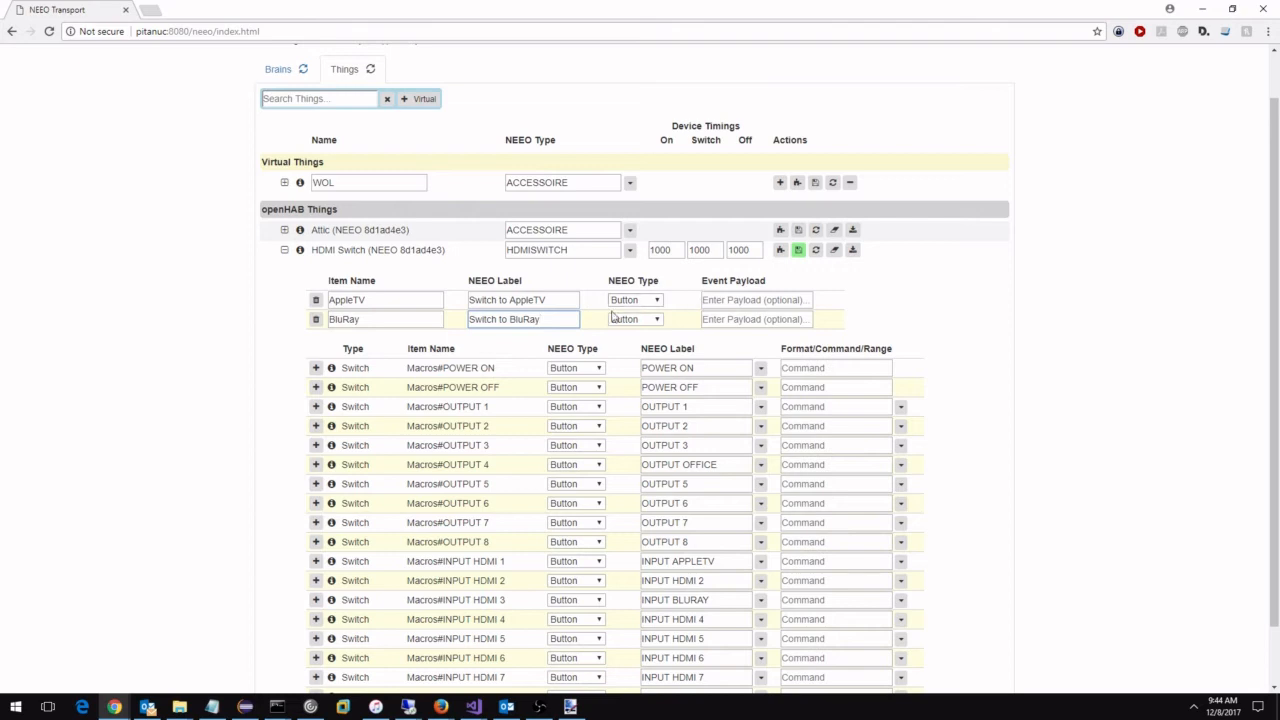
# Save the HDMI Switch device changes with both new triggers.
pyautogui.moveTo(368, 300); pyautogui.dragTo(338, 299)
pyautogui.click(220, 303)
pyautogui.click(796, 256)
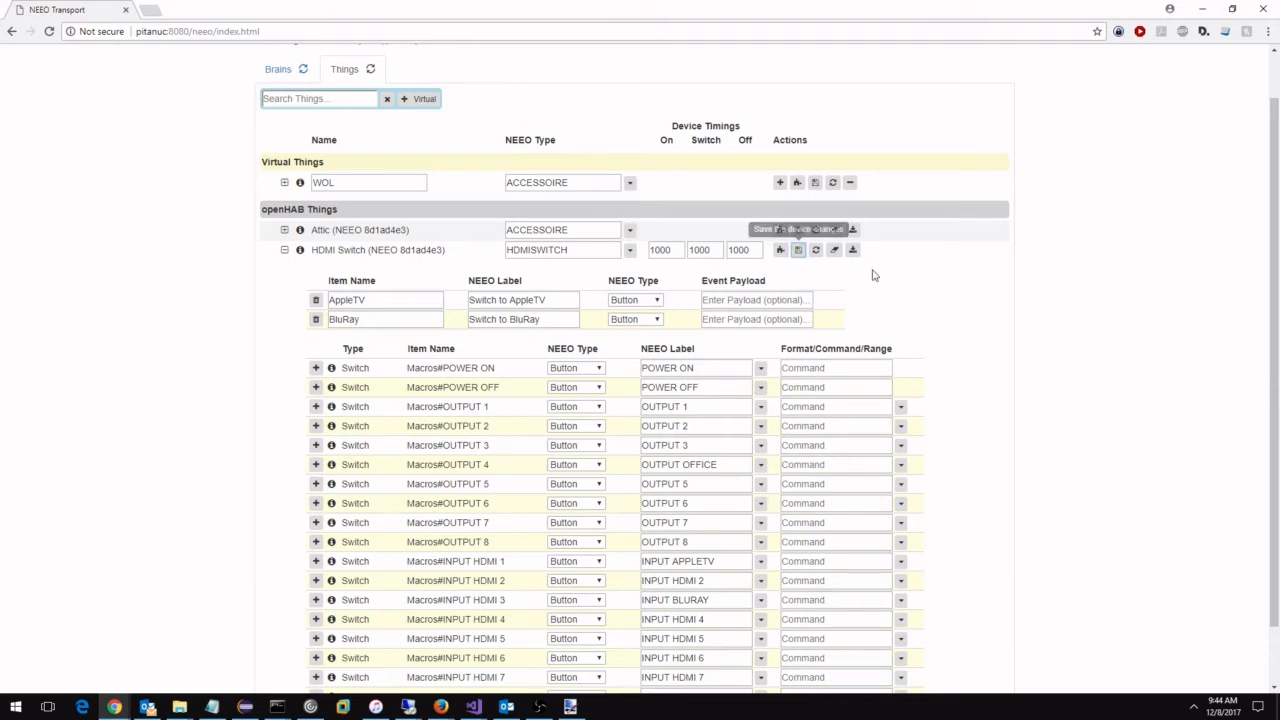
# Minimize the browser and open the rules file "HDMI Switch (NEEO 8d1ad4e3).rules" in Notepad.
pyautogui.click(1203, 10)
pyautogui.click(220, 251)
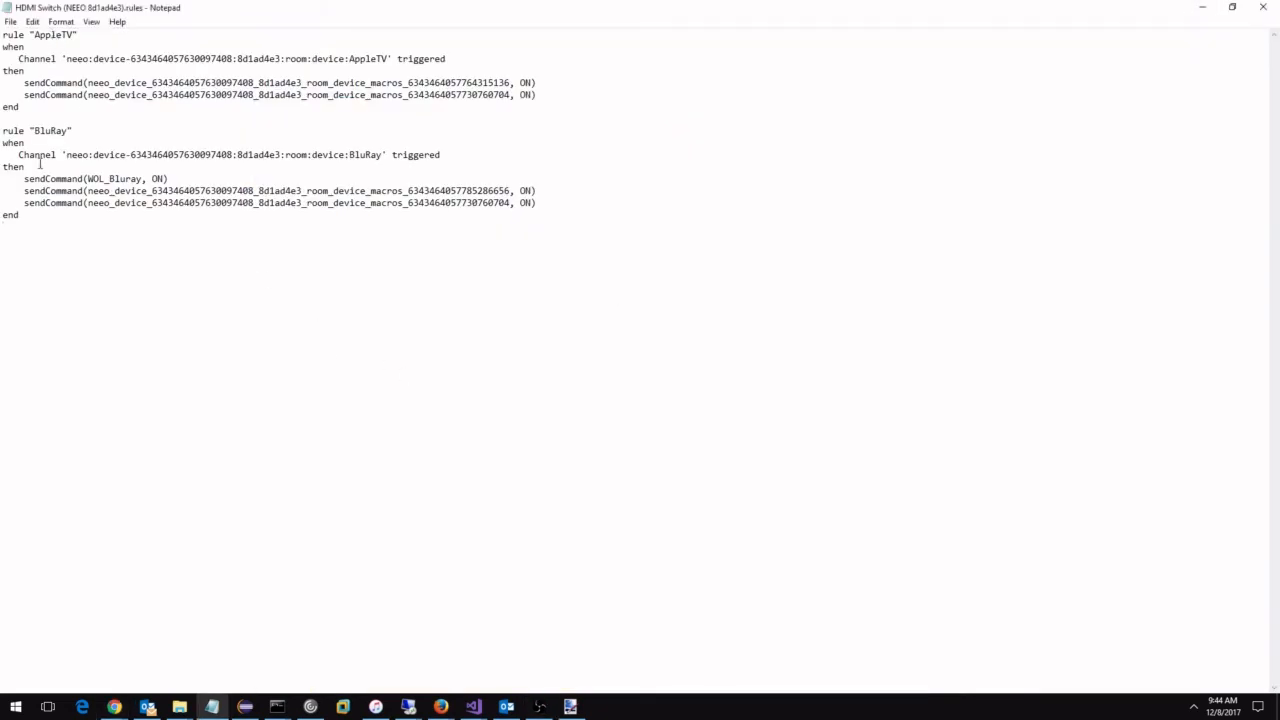
# Examine the AppleTV rule's trigger channel and its two sendCommand items, and minimize the rules file.
pyautogui.doubleClick(48, 130)
pyautogui.moveTo(391, 58)
pyautogui.mouseDown()
pyautogui.moveTo(22, 60)
pyautogui.moveTo(370, 86)
pyautogui.moveTo(383, 60)
pyautogui.mouseUp()
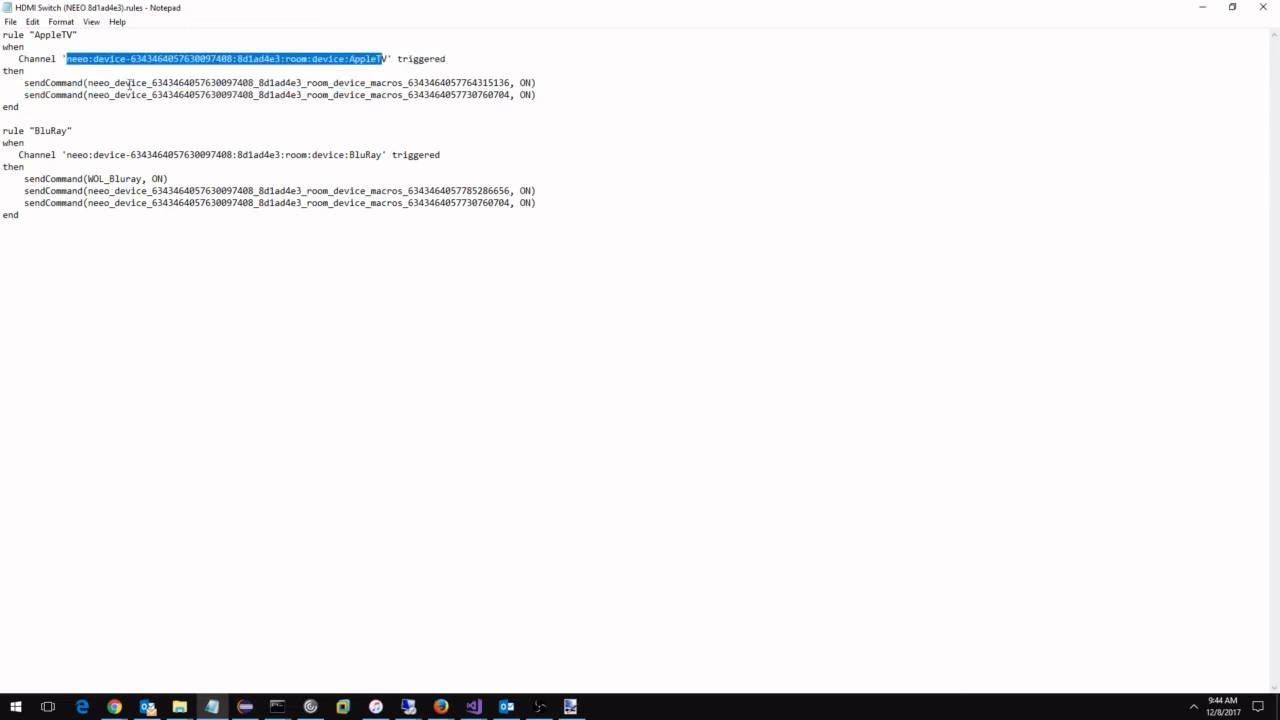
pyautogui.moveTo(150, 83); pyautogui.dragTo(486, 83)
pyautogui.click(431, 80)
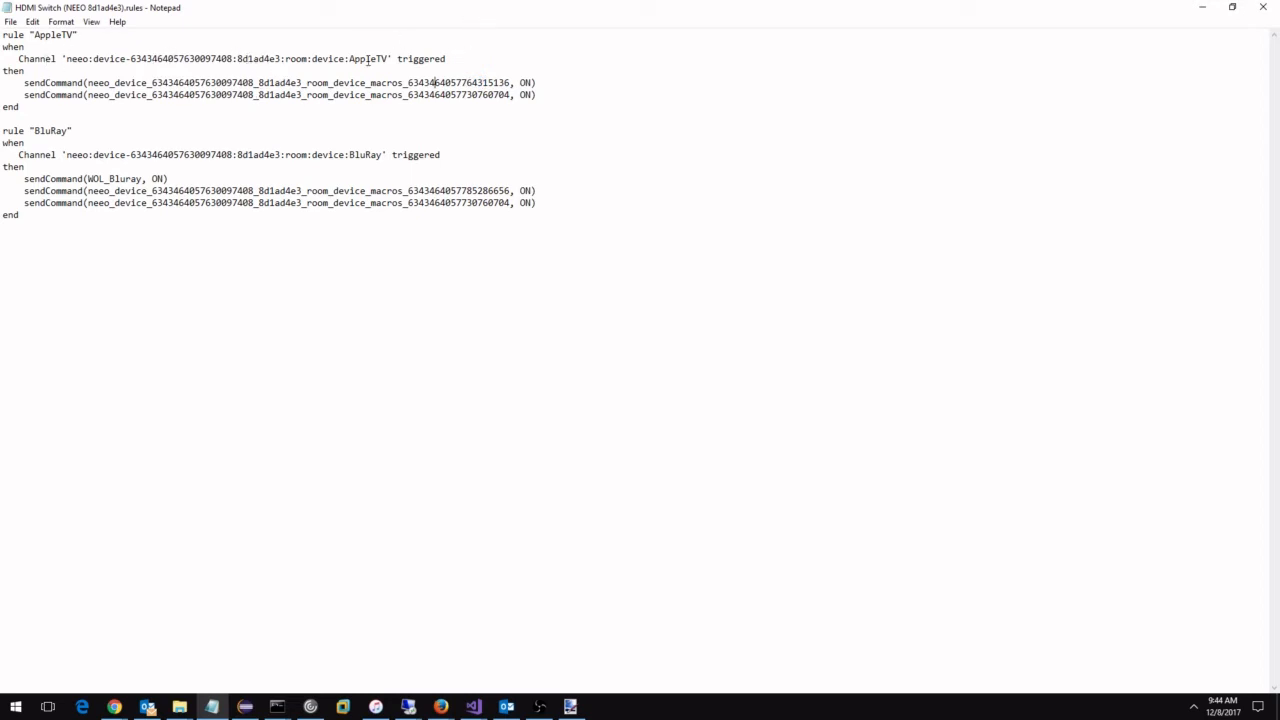
pyautogui.doubleClick(368, 60)
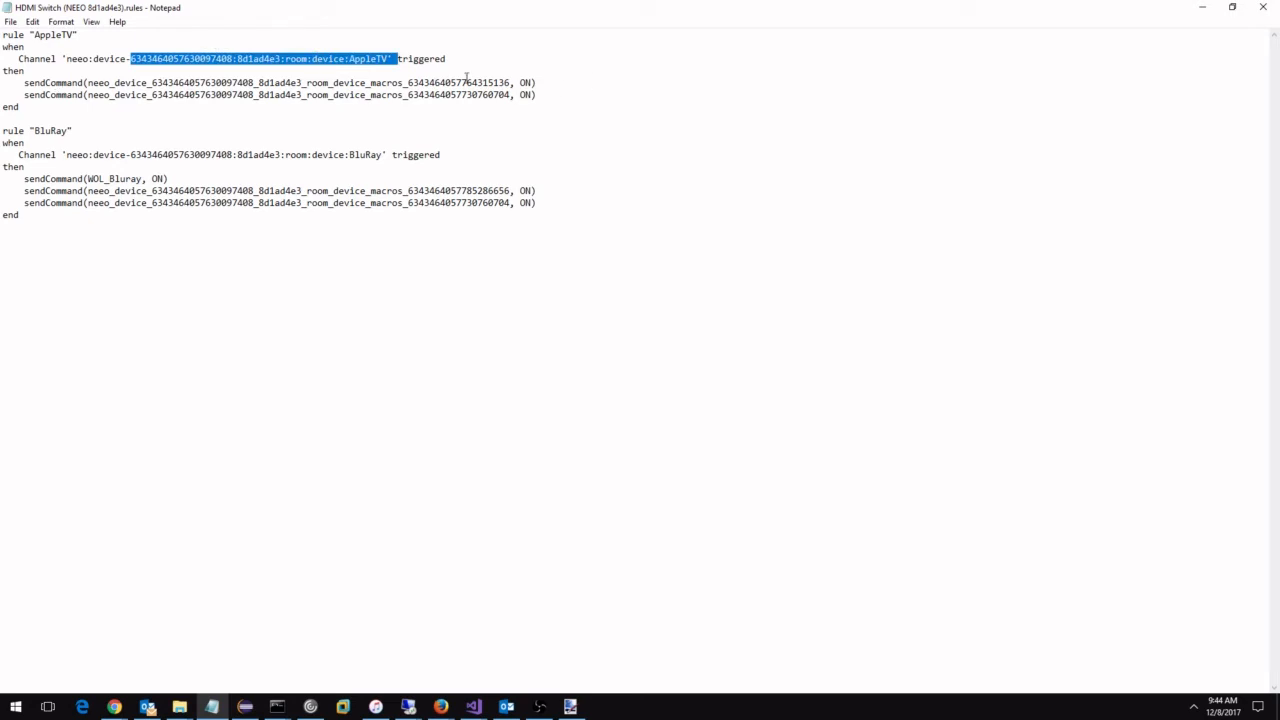
pyautogui.moveTo(511, 83); pyautogui.dragTo(90, 84)
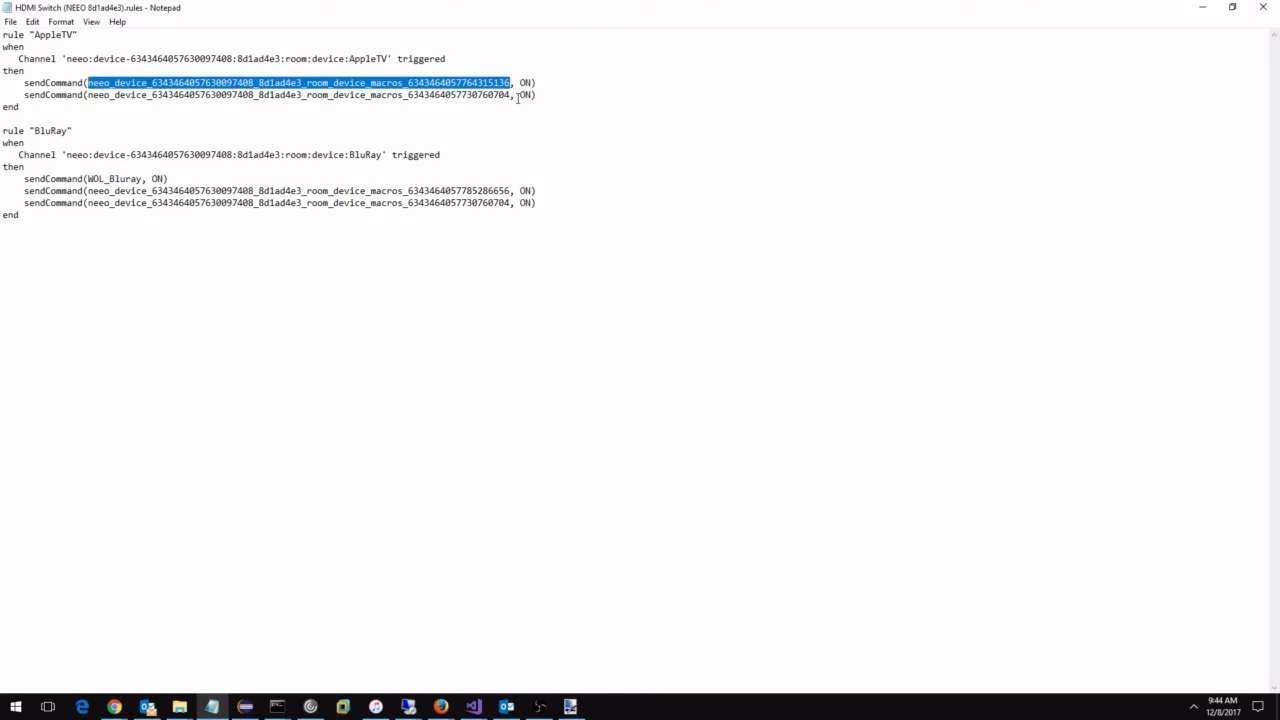
pyautogui.moveTo(511, 95); pyautogui.dragTo(91, 95)
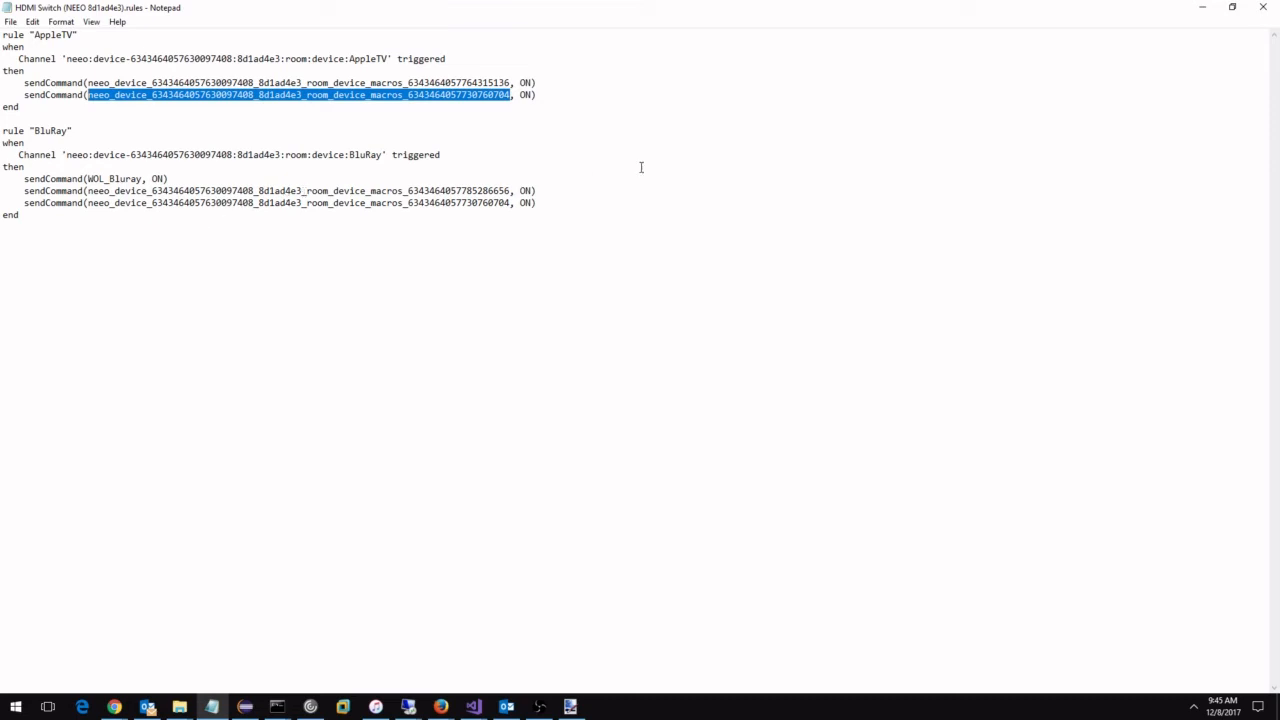
pyautogui.click(1201, 7)
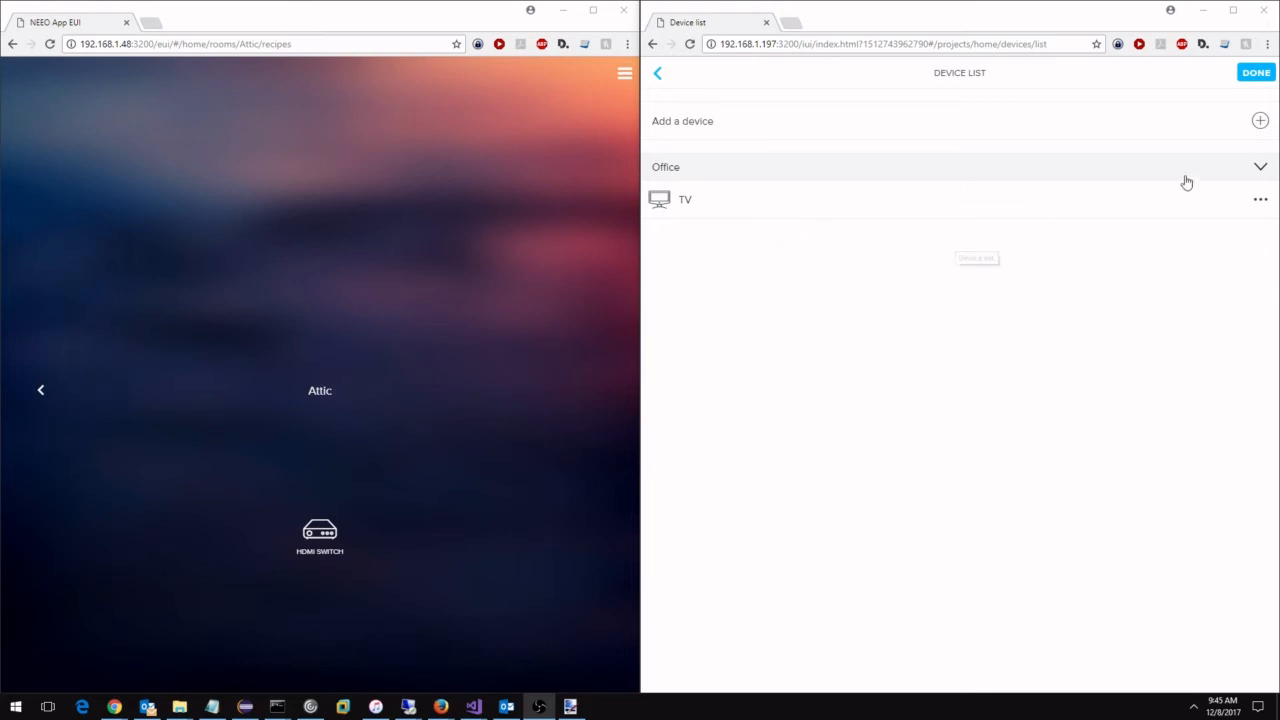
# Switch to the NEEO device list, search for "8d1" and add the "openHAB Attic (NEEO 8d1ad4e3)" accessory to the Attic room.
pyautogui.click(1255, 120)
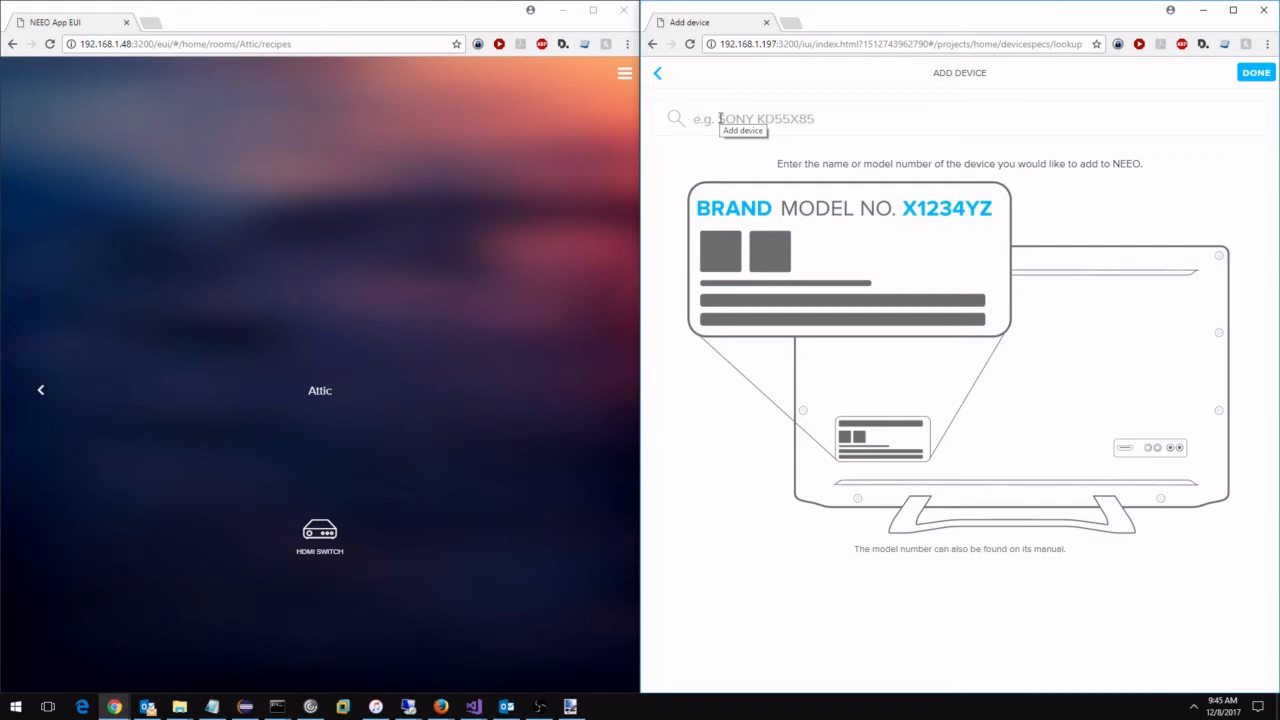
pyautogui.write('8d1')
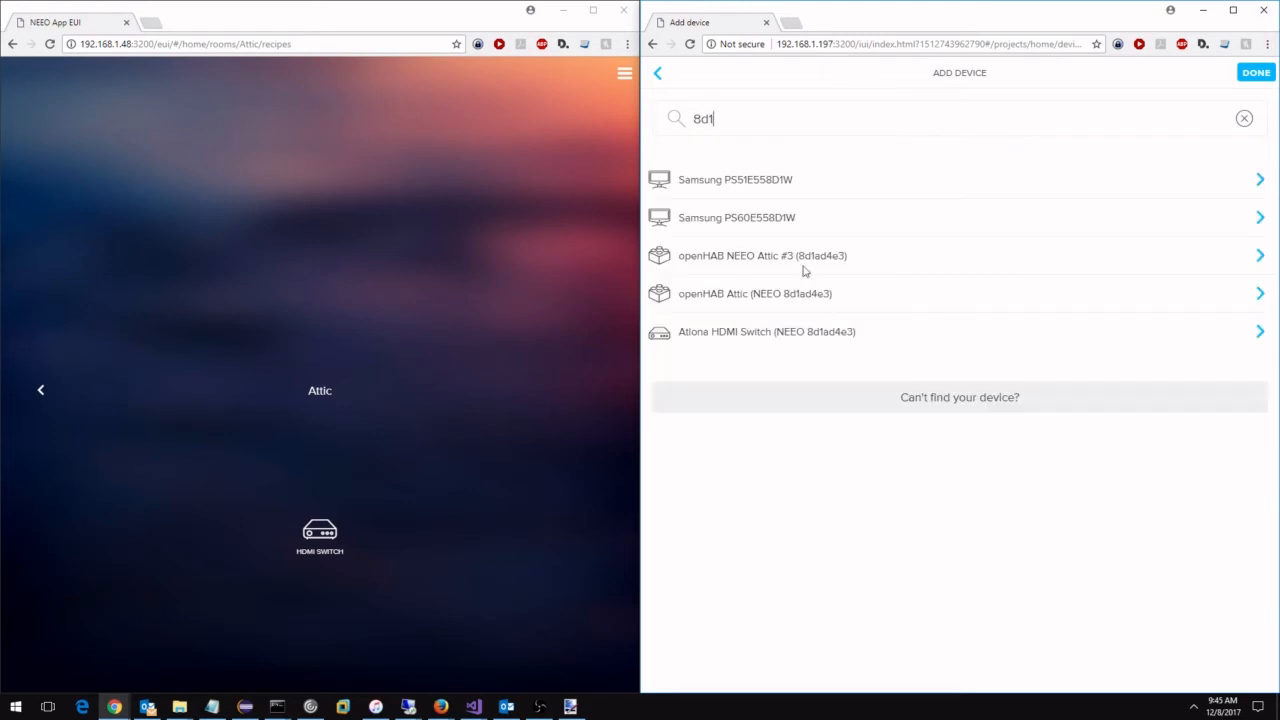
pyautogui.click(720, 302)
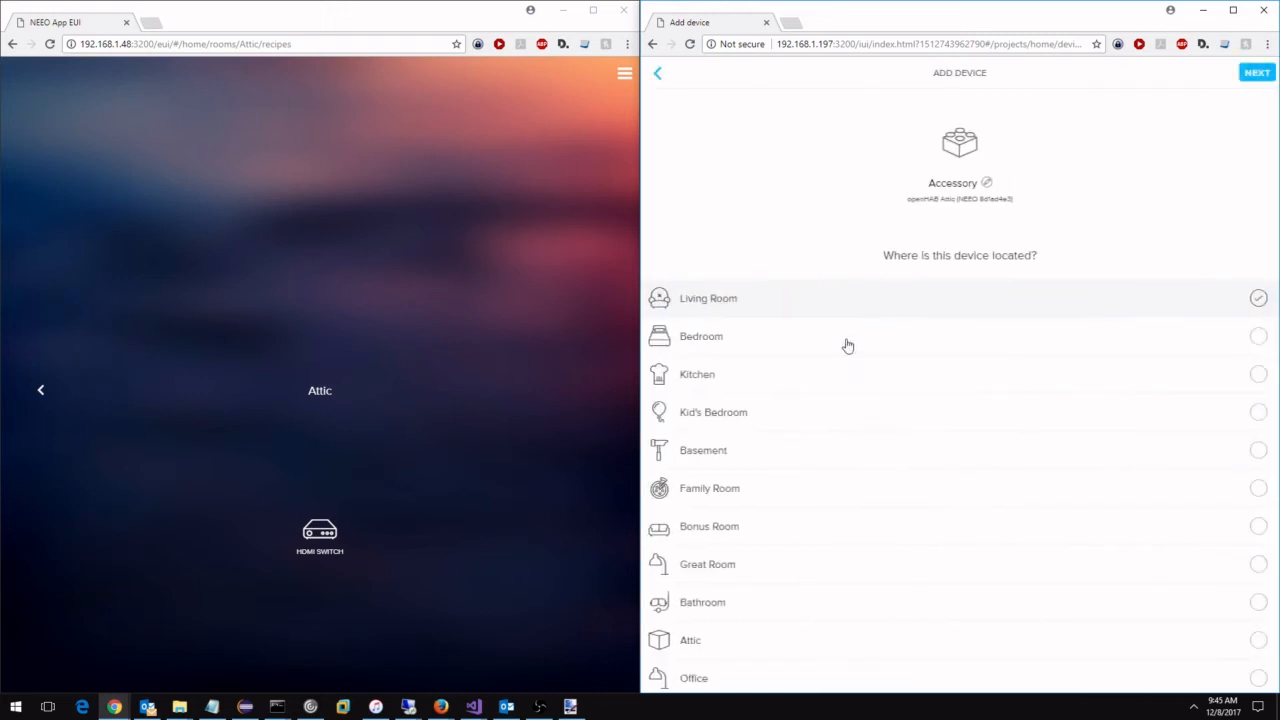
pyautogui.click(724, 642)
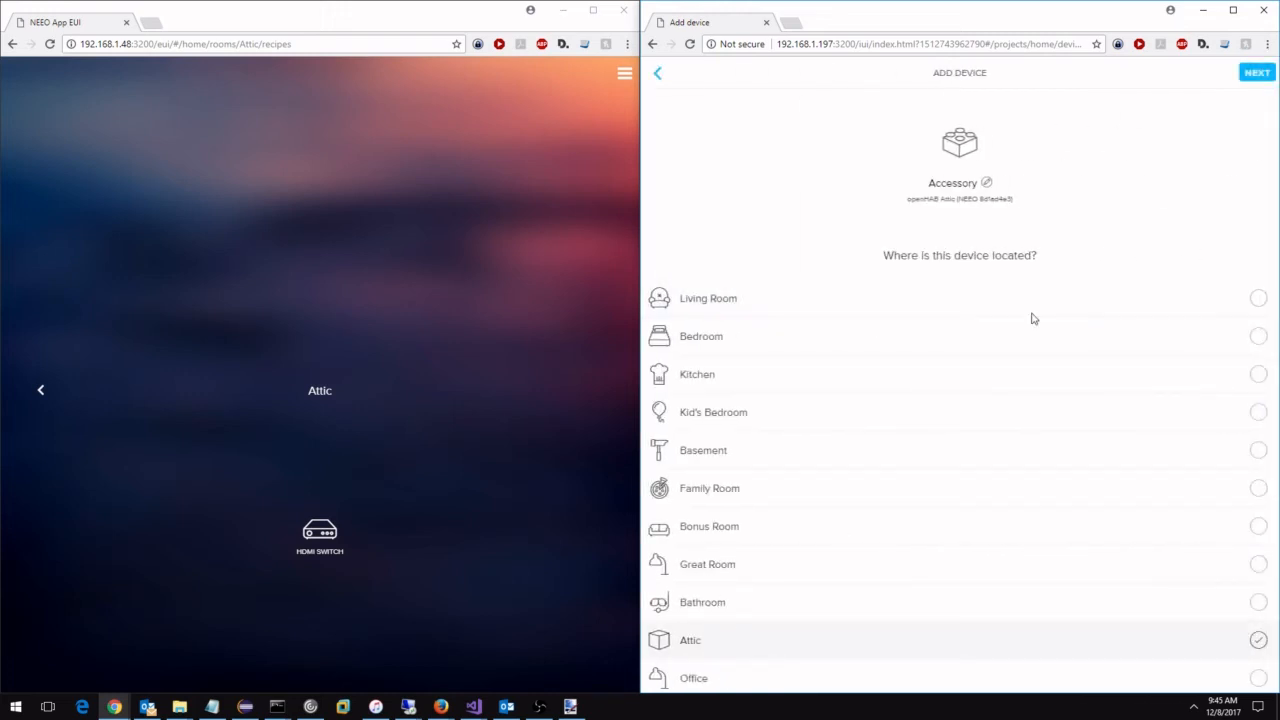
pyautogui.click(1255, 73)
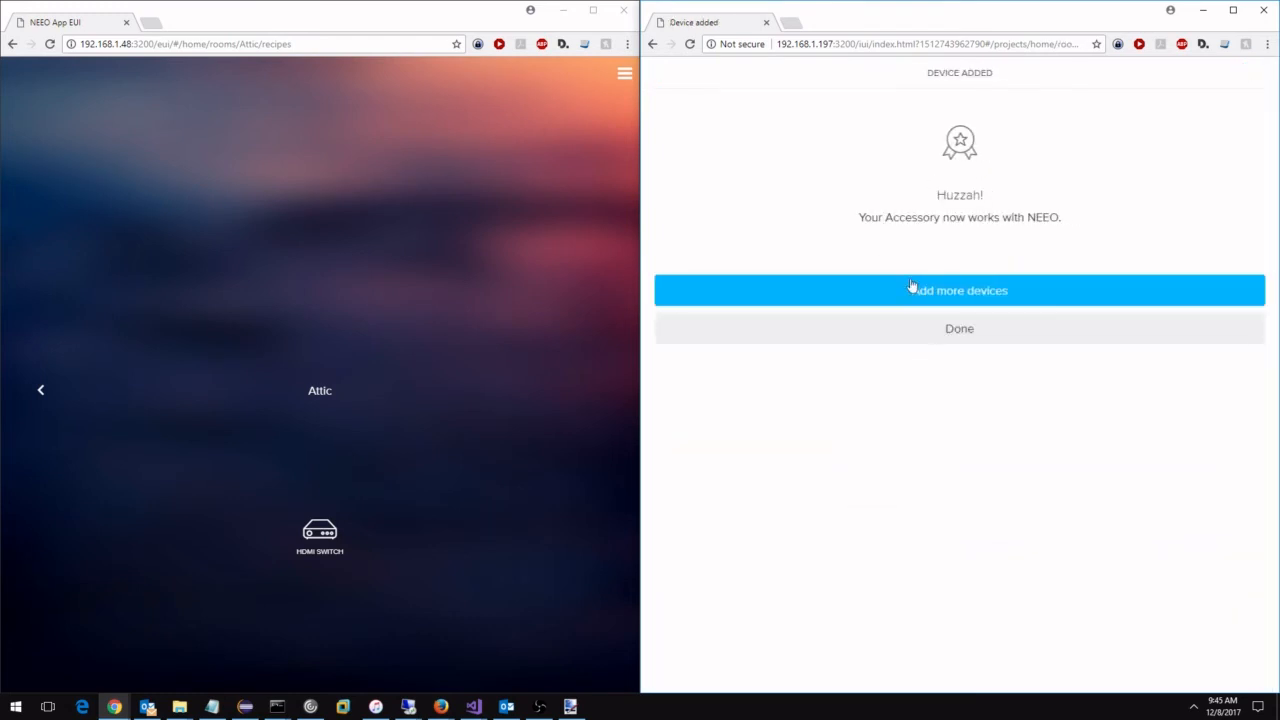
# Add the "Atlona HDMI Switch (NEEO 8d1ad4e3)" device to the Attic room, searching for "8d1", and finish adding devices.
pyautogui.click(912, 288)
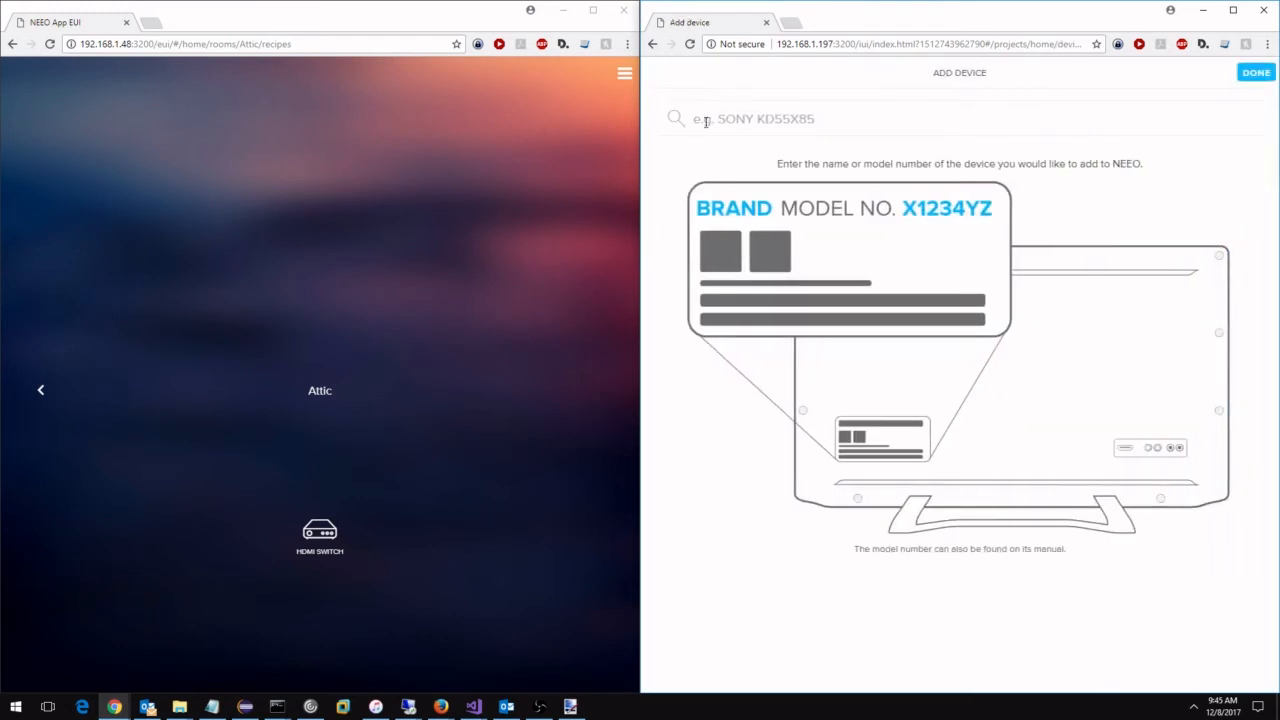
pyautogui.click(705, 121)
pyautogui.write('8d1')
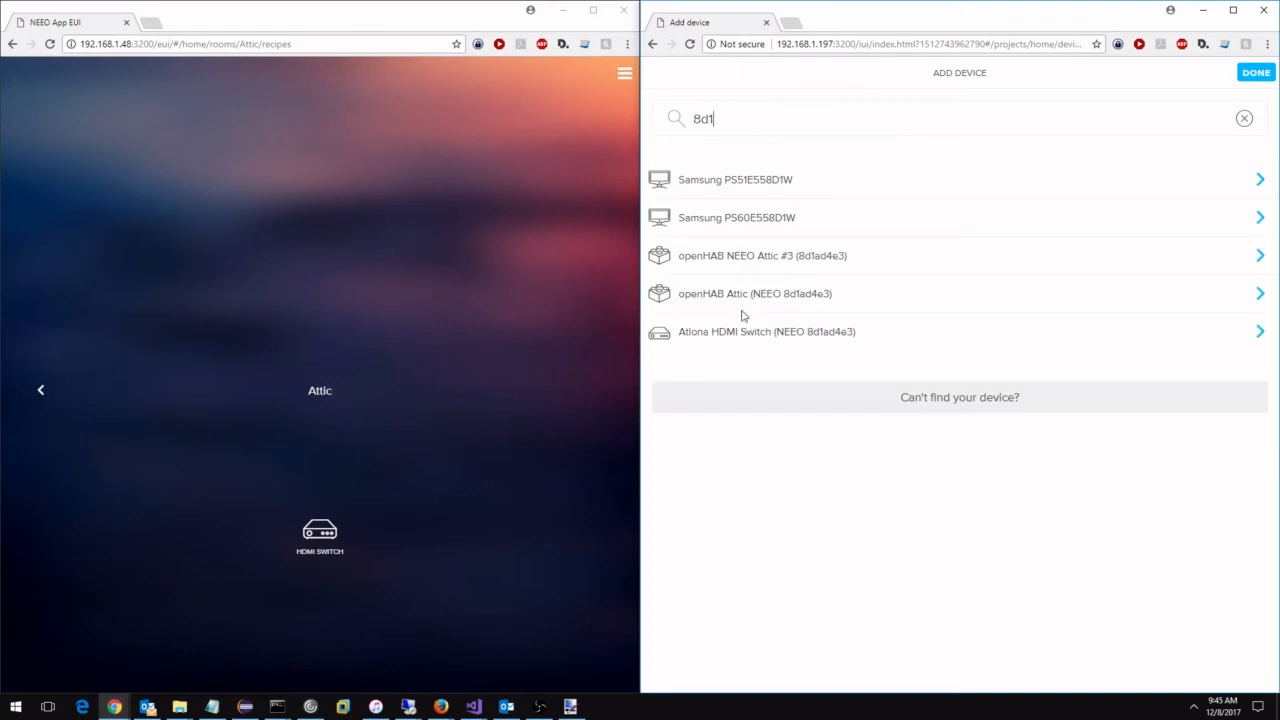
pyautogui.click(767, 333)
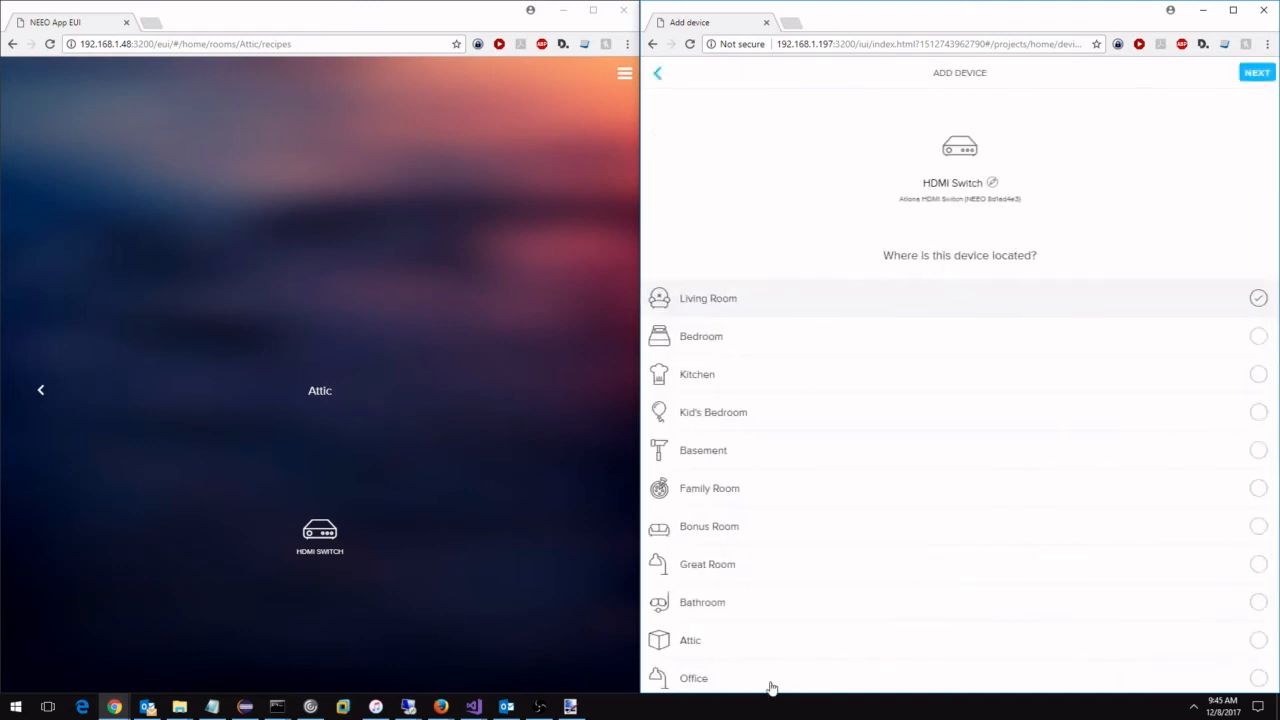
pyautogui.click(712, 642)
pyautogui.click(1255, 72)
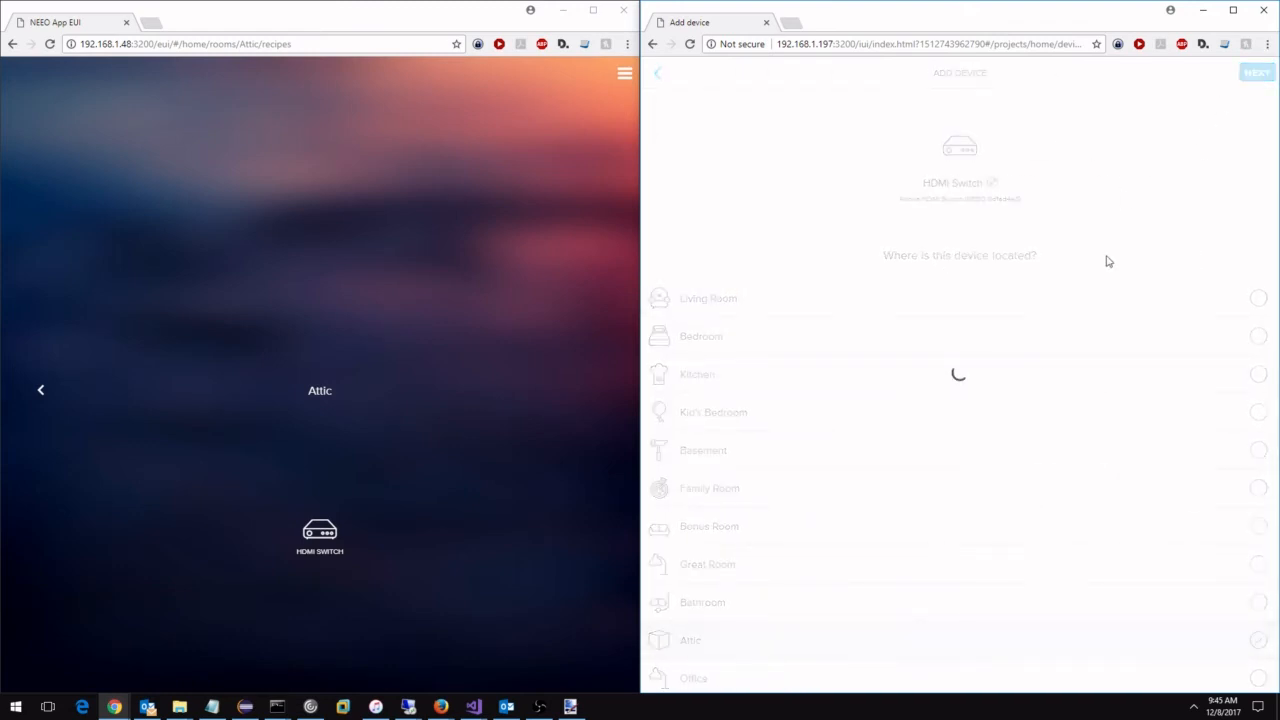
pyautogui.click(954, 344)
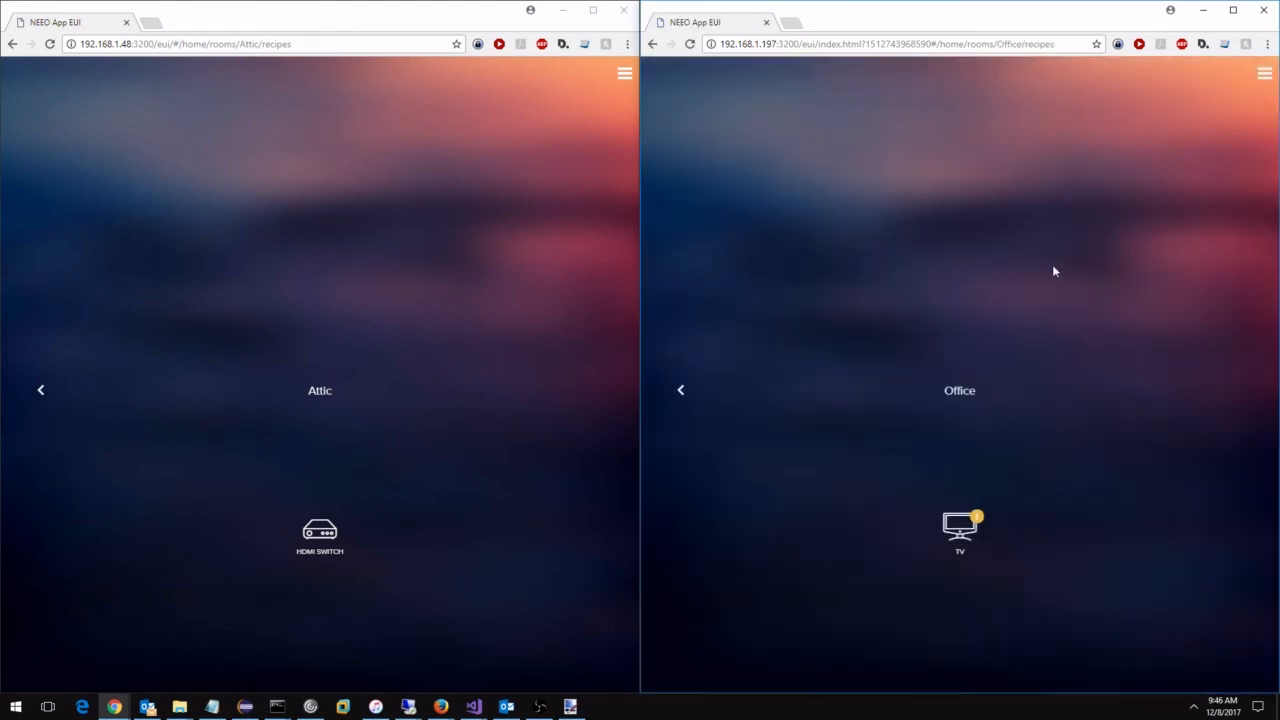
# Open the Office TV recipe that runs when the "TV" icon is pressed.
pyautogui.click(1264, 74)
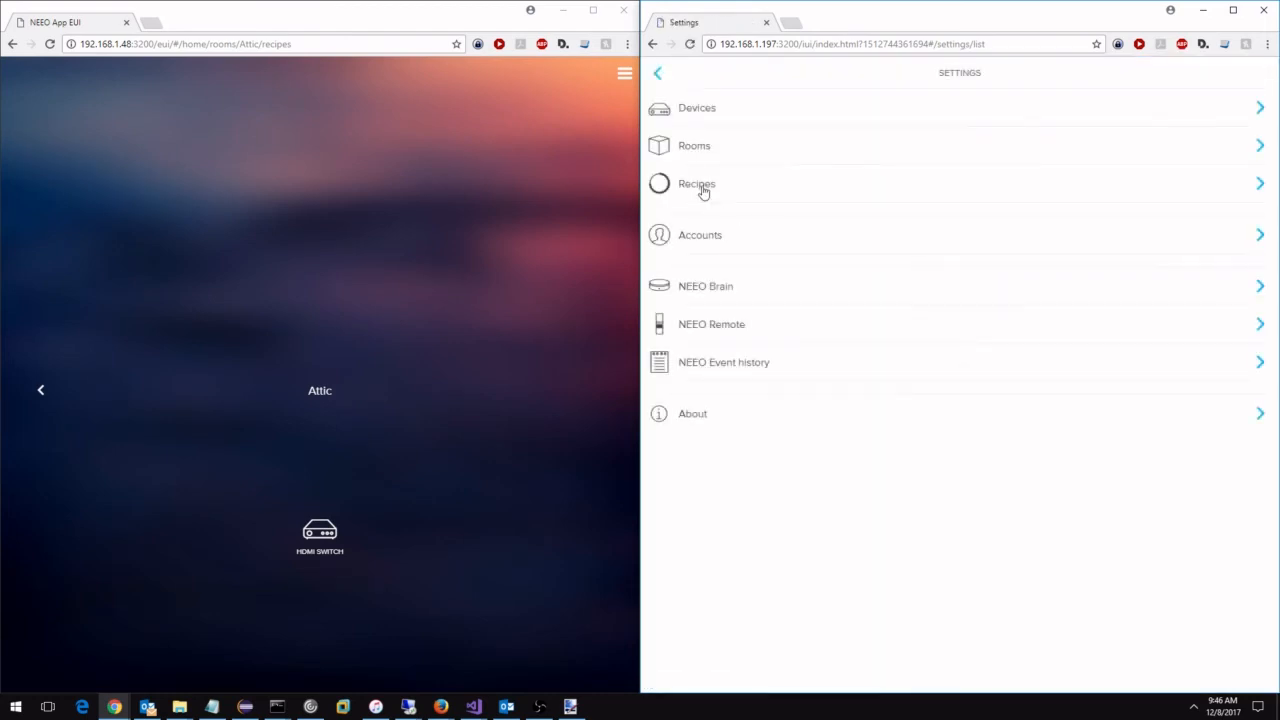
pyautogui.click(703, 192)
pyautogui.click(760, 287)
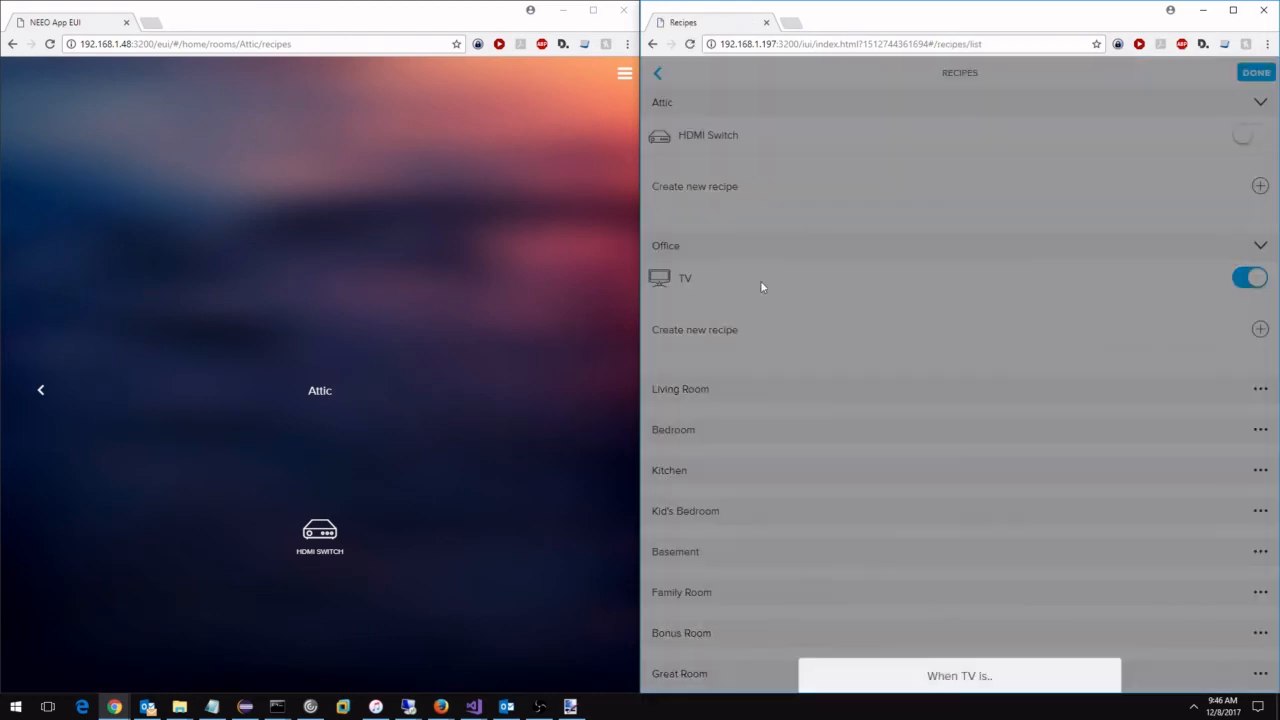
pyautogui.click(945, 604)
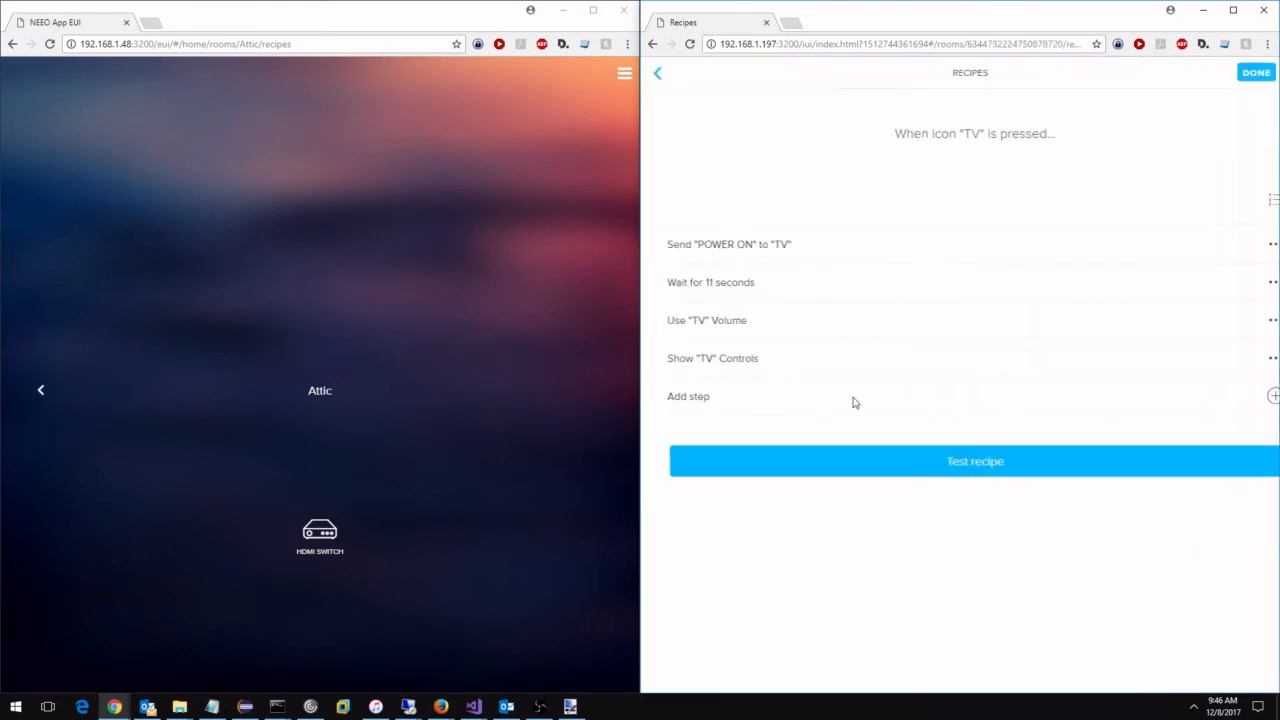
pyautogui.click(849, 465)
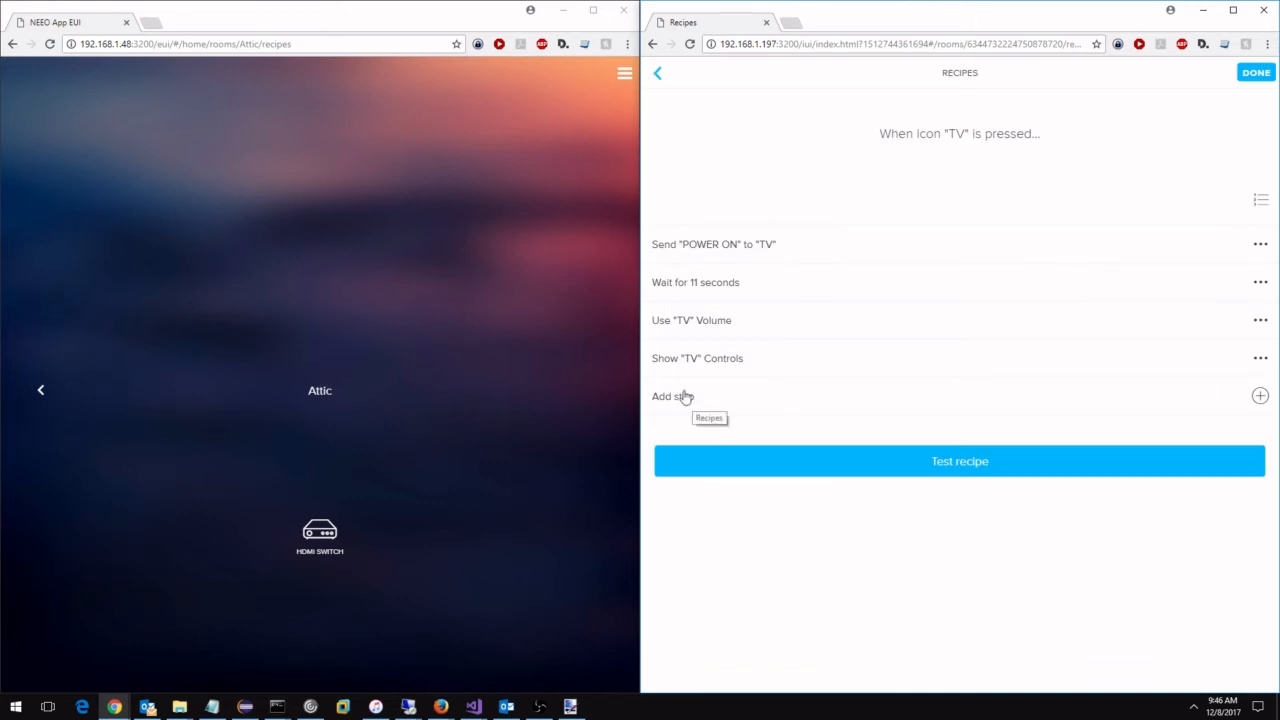
# Add a step to the TV recipe that sends the "HDMI On" command to the Attic Accessory.
pyautogui.click(685, 396)
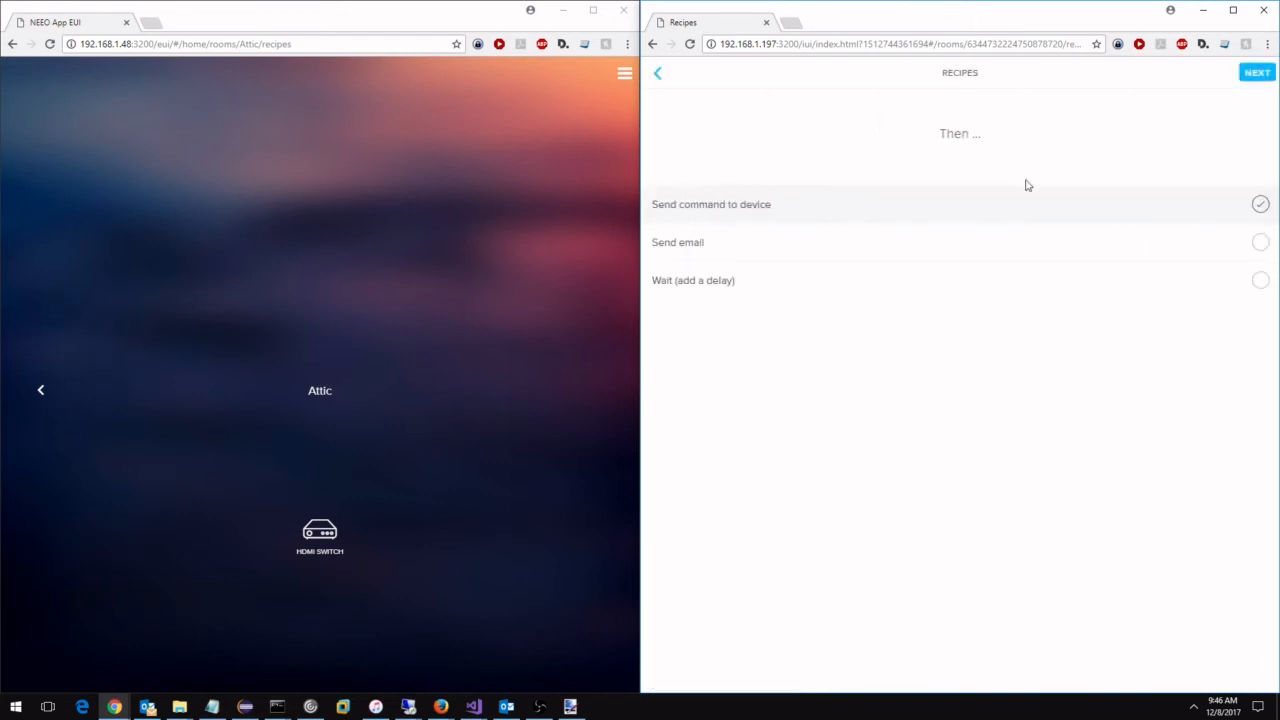
pyautogui.click(1251, 73)
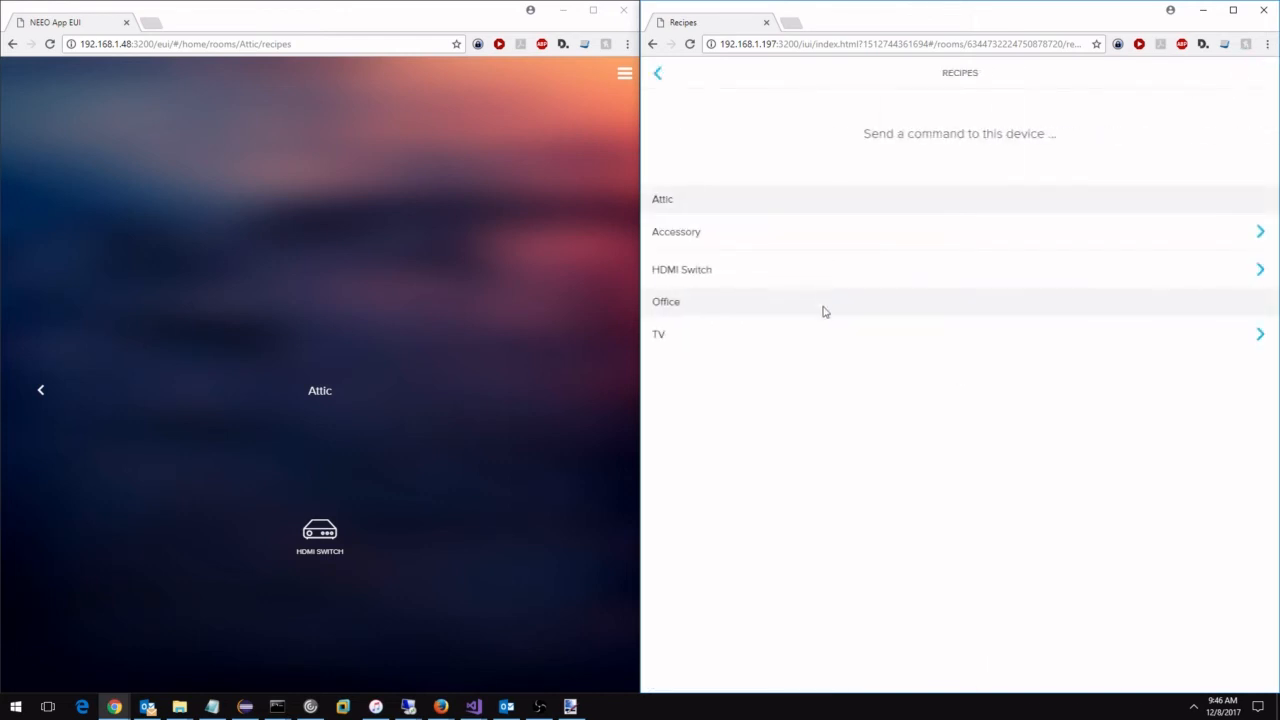
pyautogui.click(687, 244)
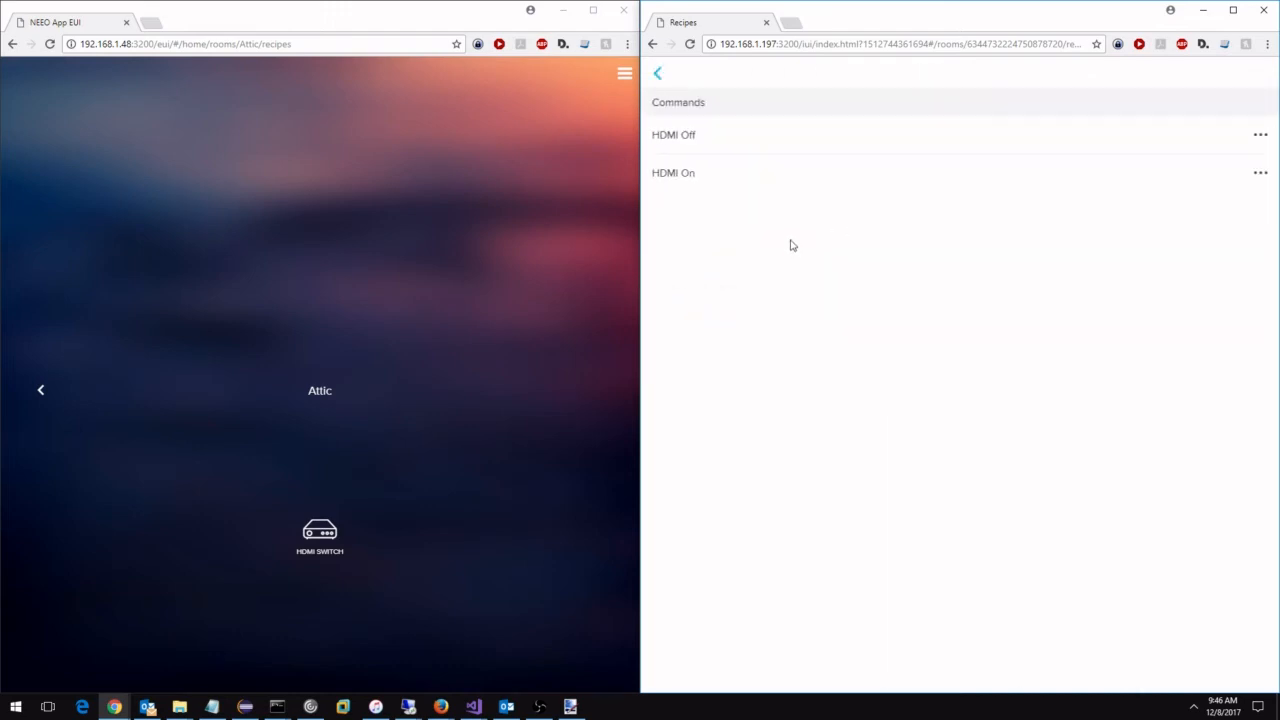
pyautogui.click(688, 180)
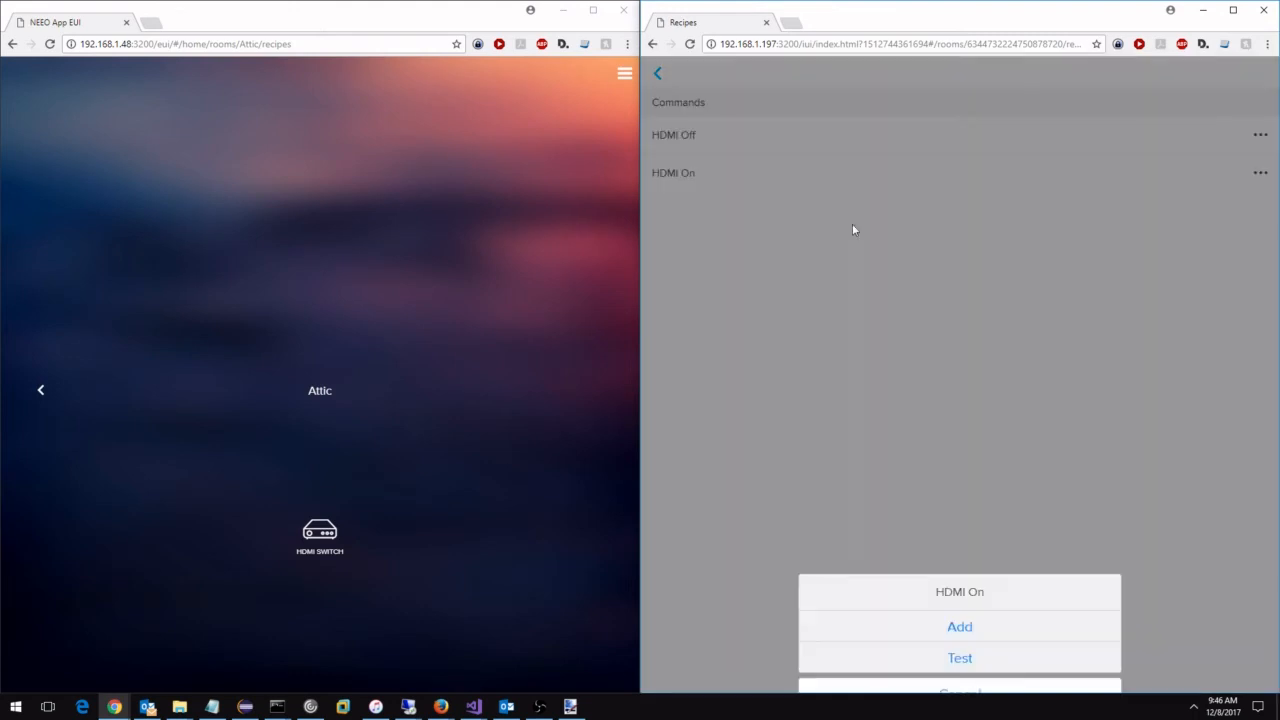
pyautogui.click(959, 612)
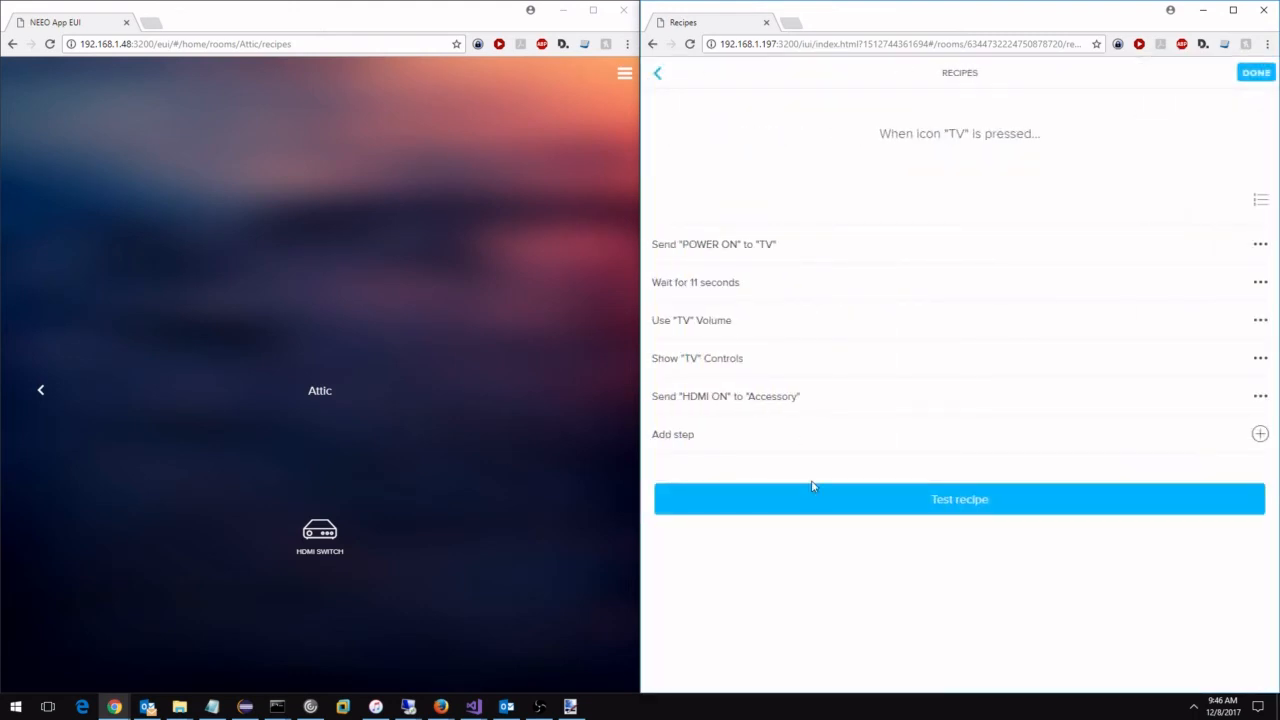
# Add a step to the TV recipe that sends "Switch To AppleTV" to the HDMI Switch.
pyautogui.click(689, 436)
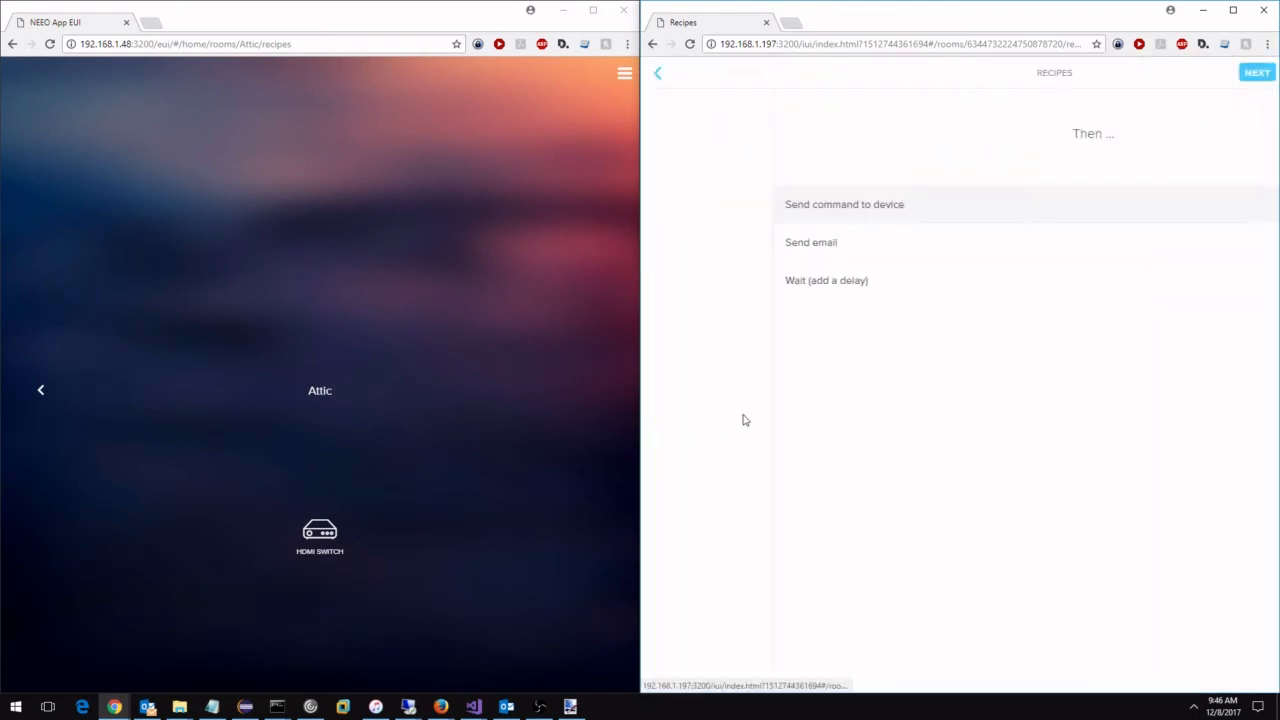
pyautogui.click(1257, 76)
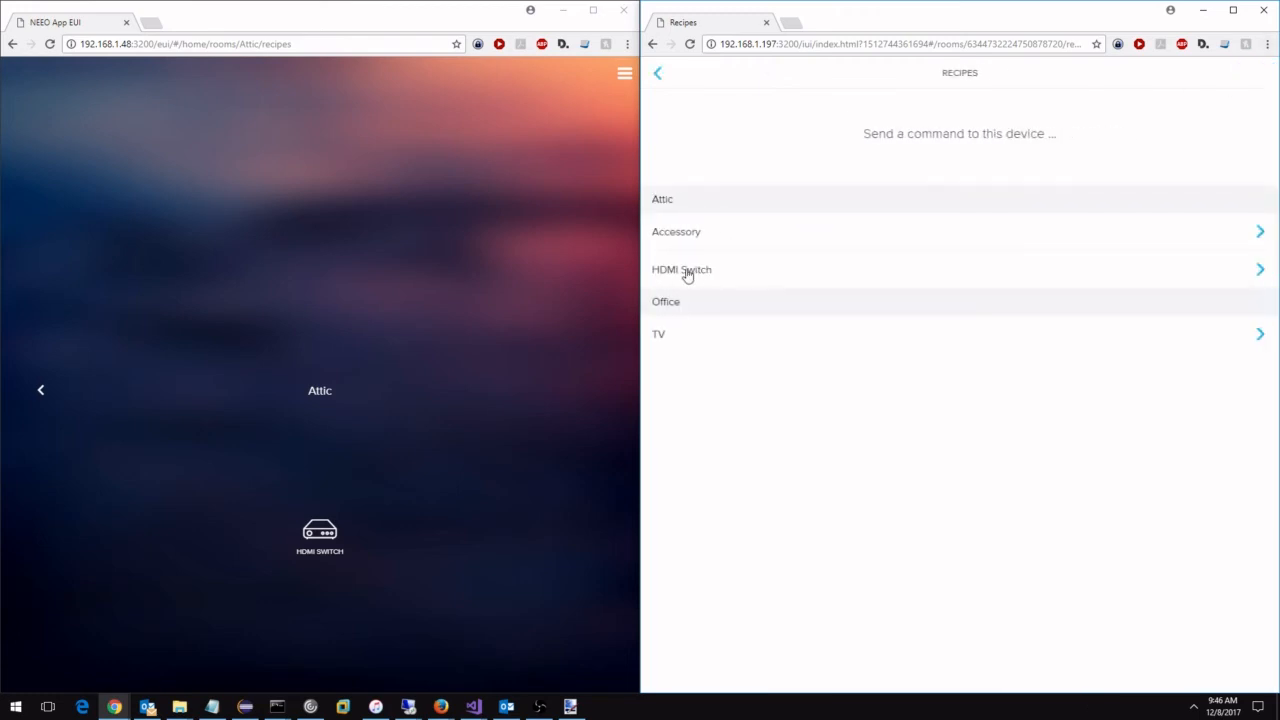
pyautogui.click(687, 272)
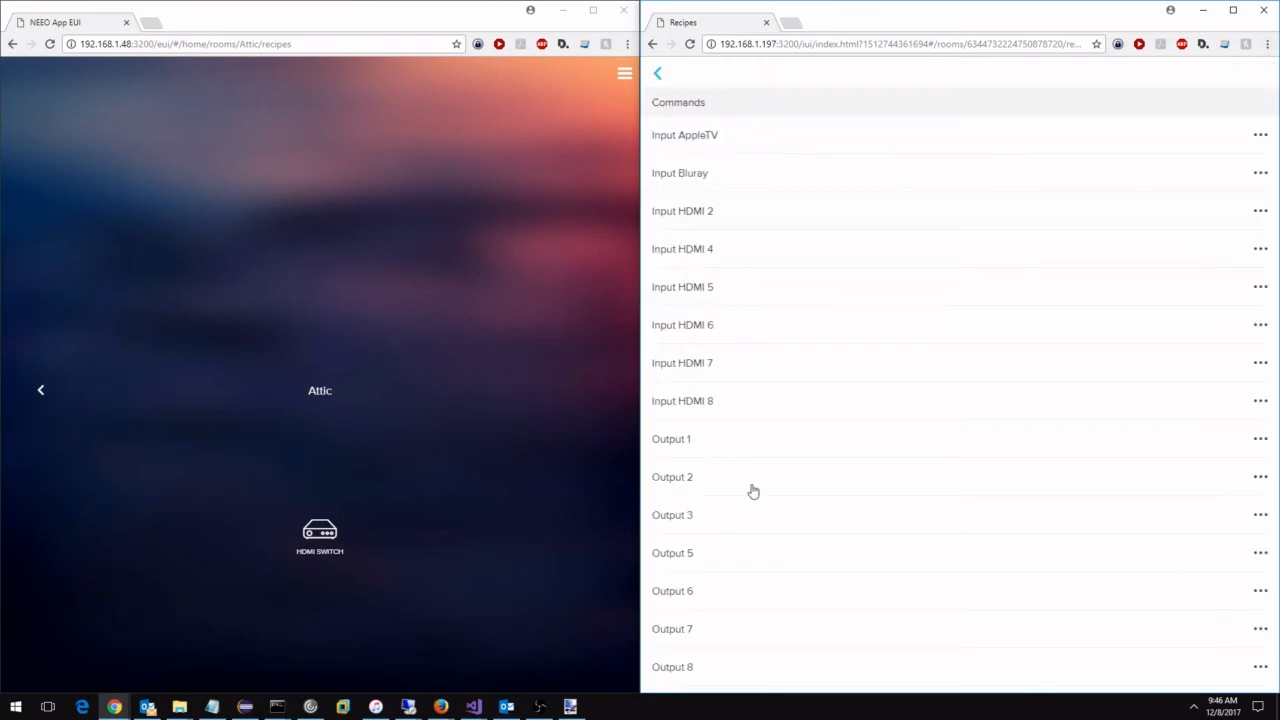
pyautogui.scroll(-1, 770, 505)
pyautogui.scroll(-2, 770, 508)
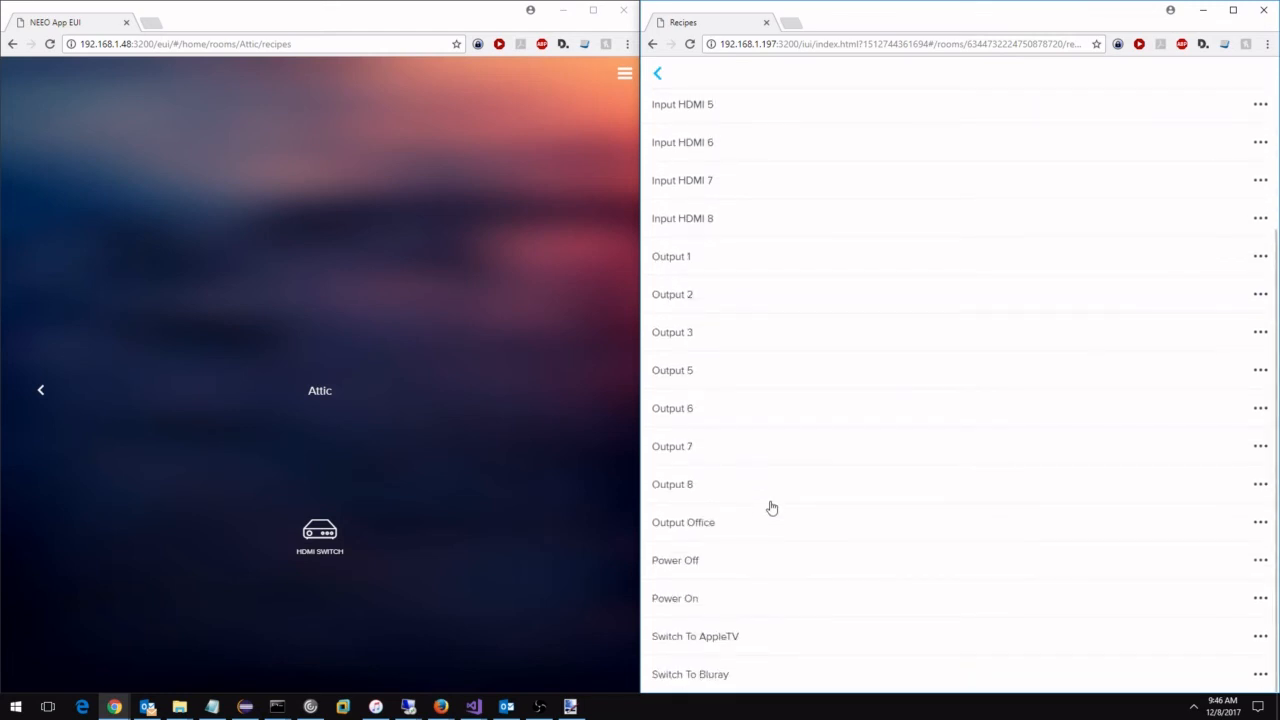
pyautogui.click(707, 641)
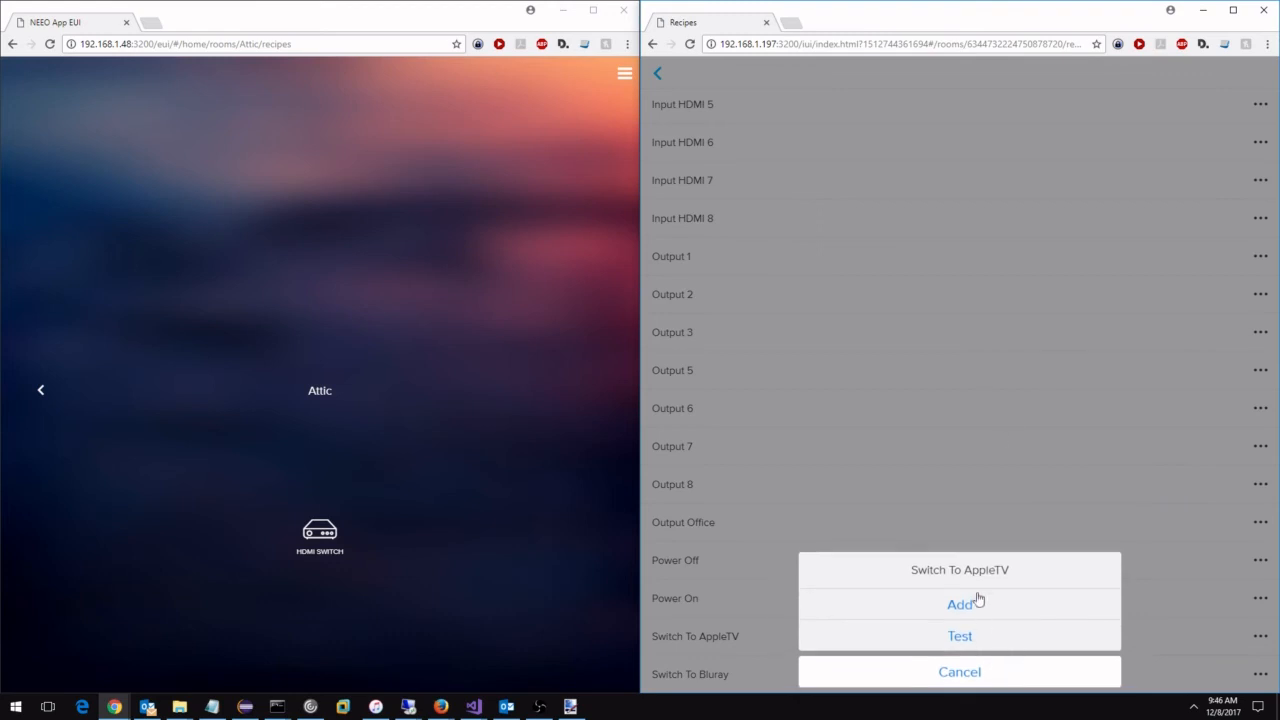
pyautogui.click(959, 605)
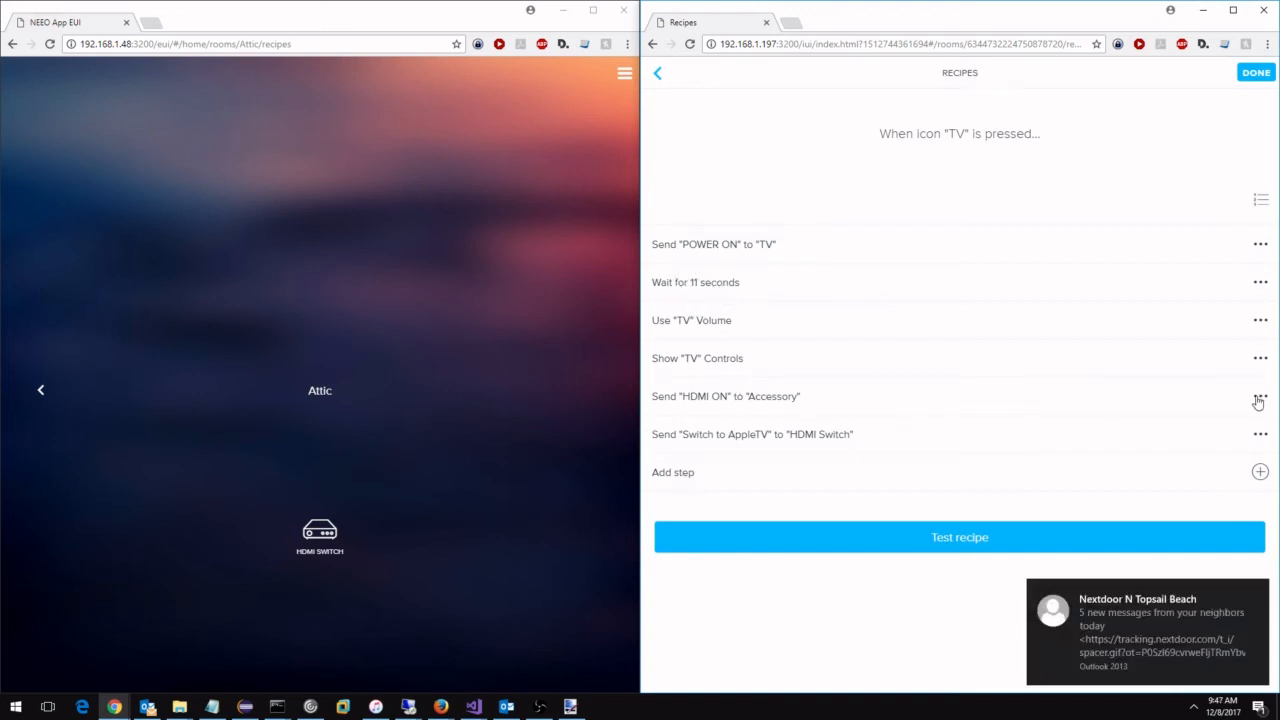
# Move the "HDMI ON" and "Switch to AppleTV" steps, in that order, directly after "POWER ON" and finish editing the TV recipe.
pyautogui.click(1261, 201)
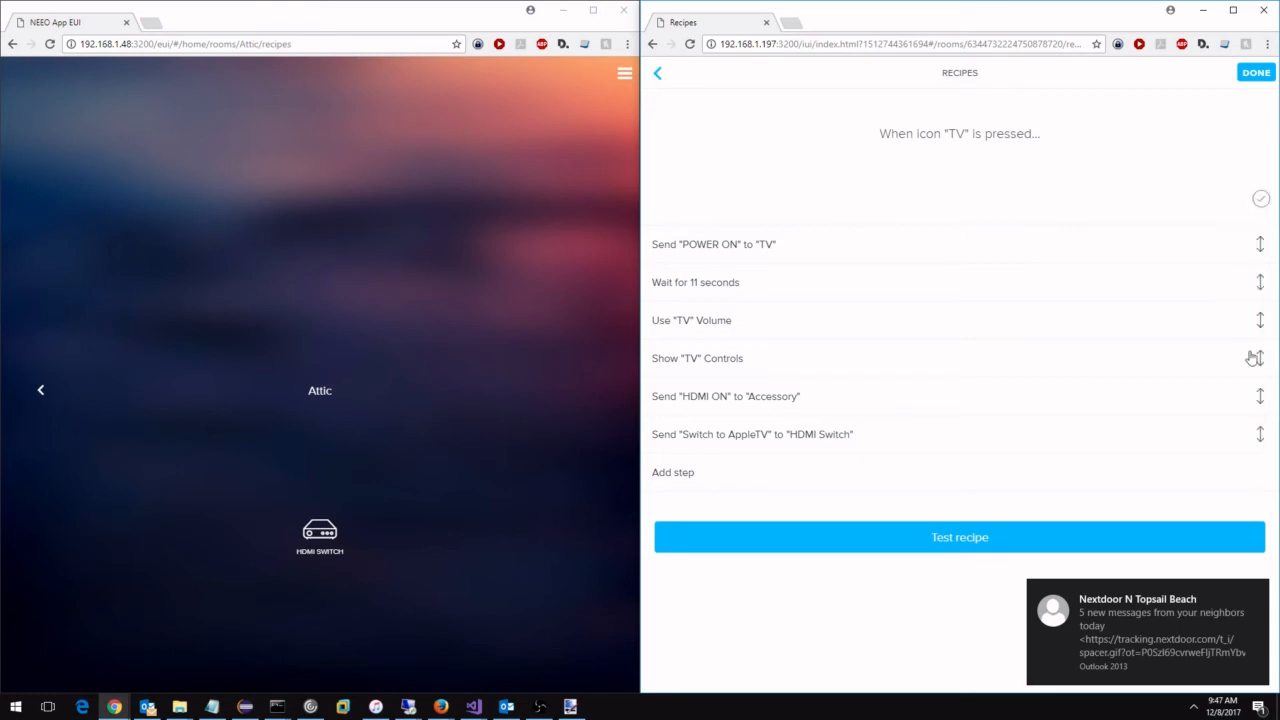
pyautogui.moveTo(1258, 397); pyautogui.dragTo(1249, 282)
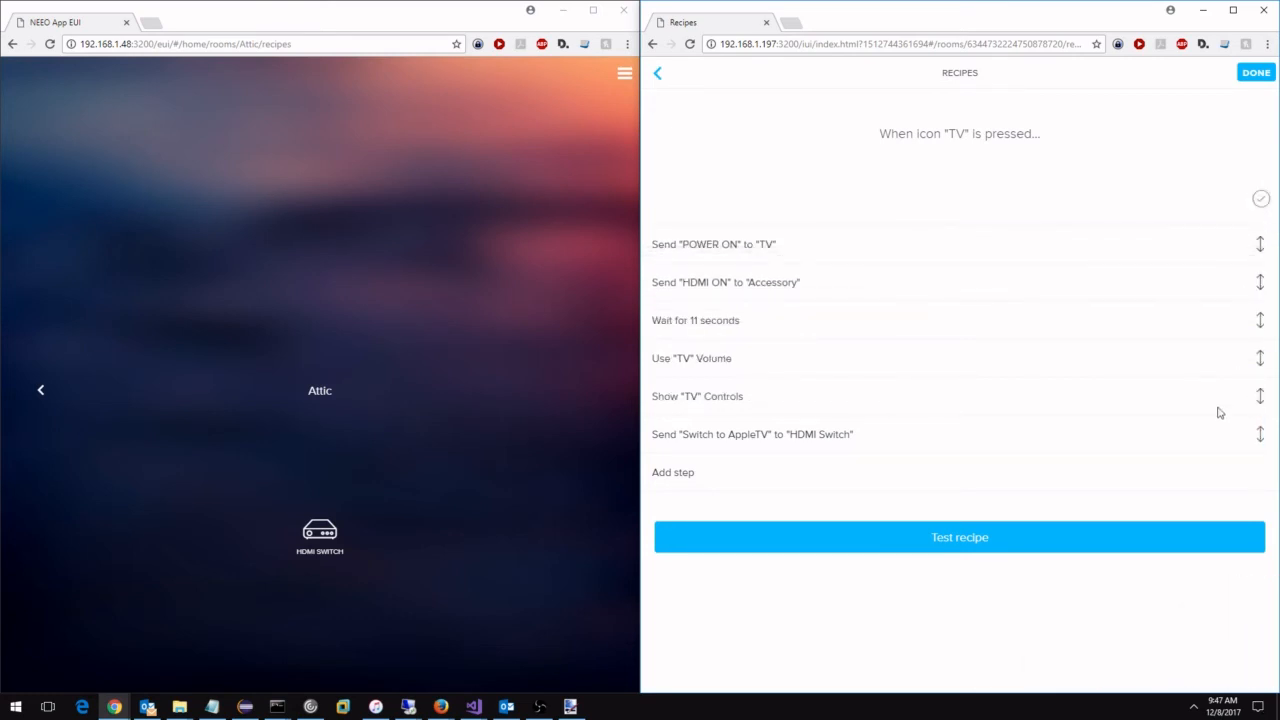
pyautogui.moveTo(1262, 446); pyautogui.dragTo(1257, 320)
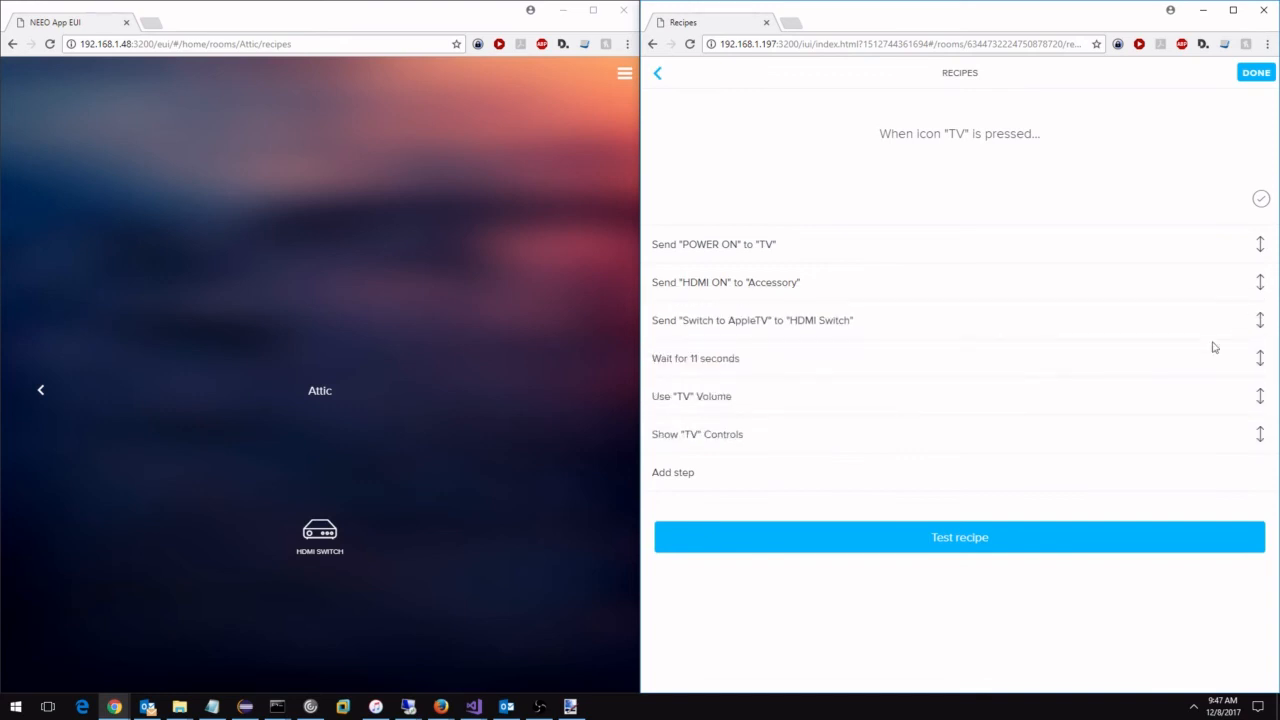
pyautogui.click(1255, 73)
pyautogui.click(1255, 73)
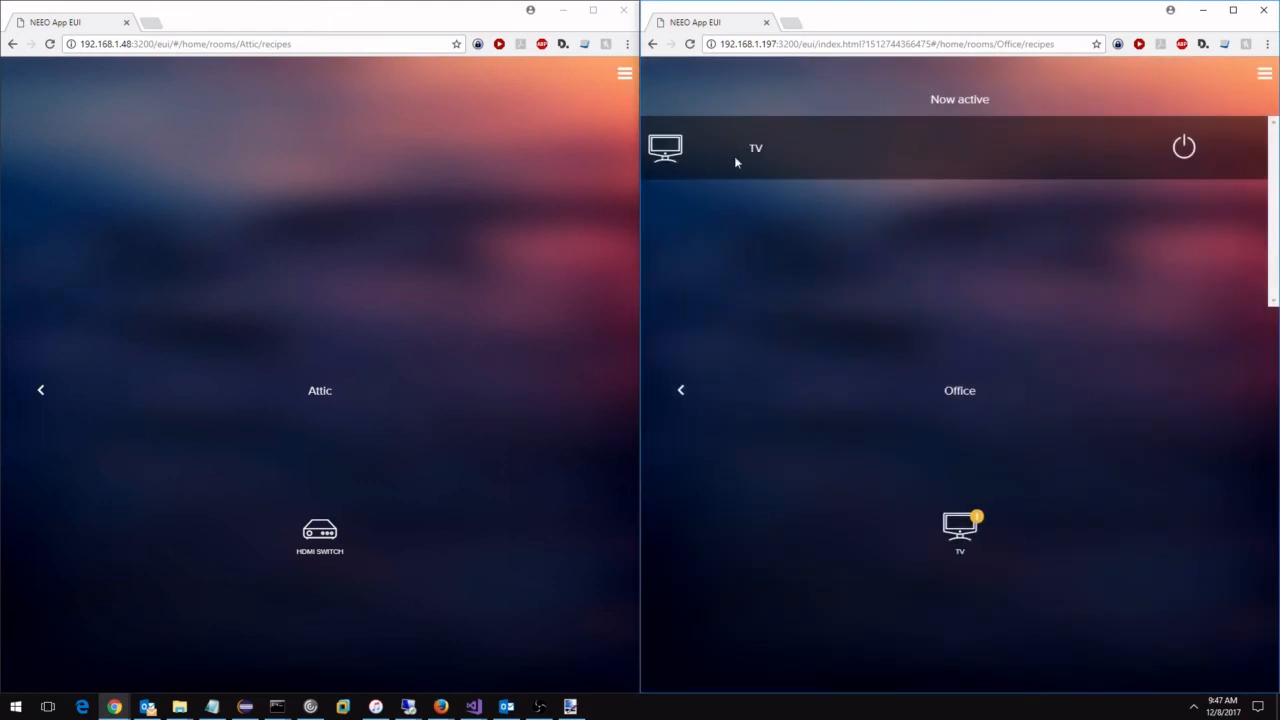
# Start adding shortcuts to the active Office TV recipe and choose the Attic HDMI Switch as their source device.
pyautogui.click(746, 157)
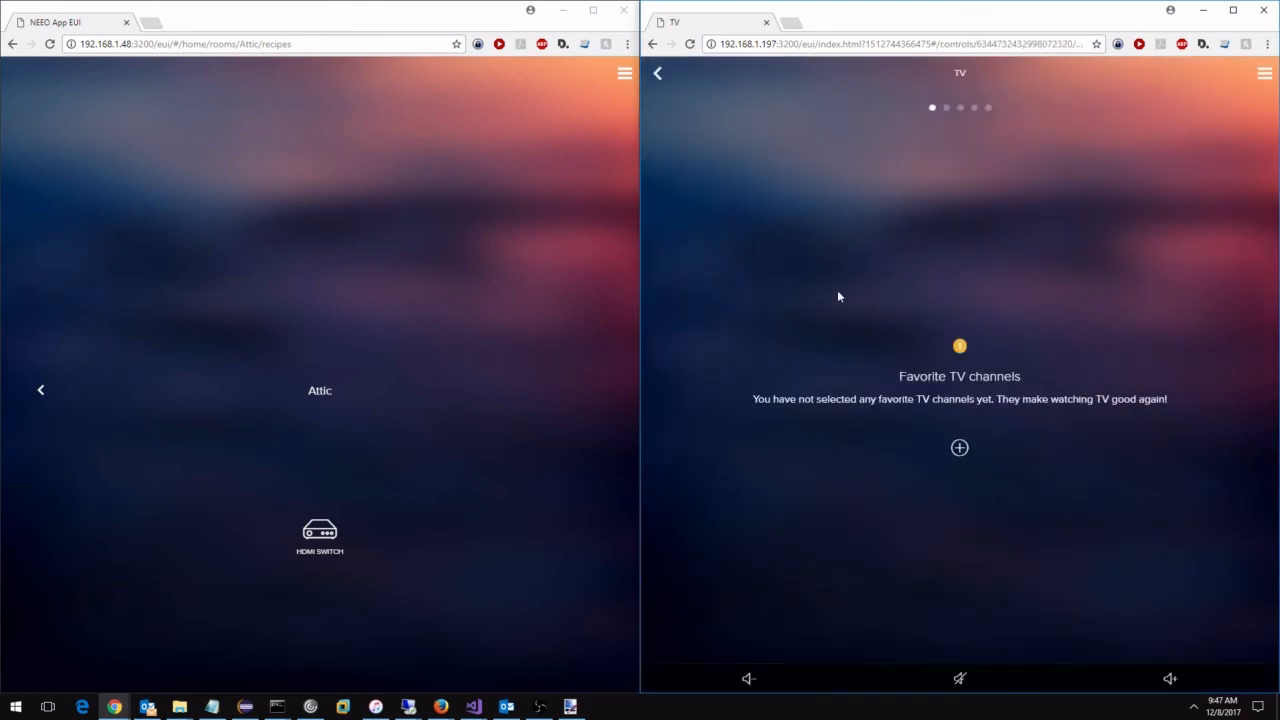
pyautogui.moveTo(838, 292); pyautogui.dragTo(1206, 78)
pyautogui.click(958, 448)
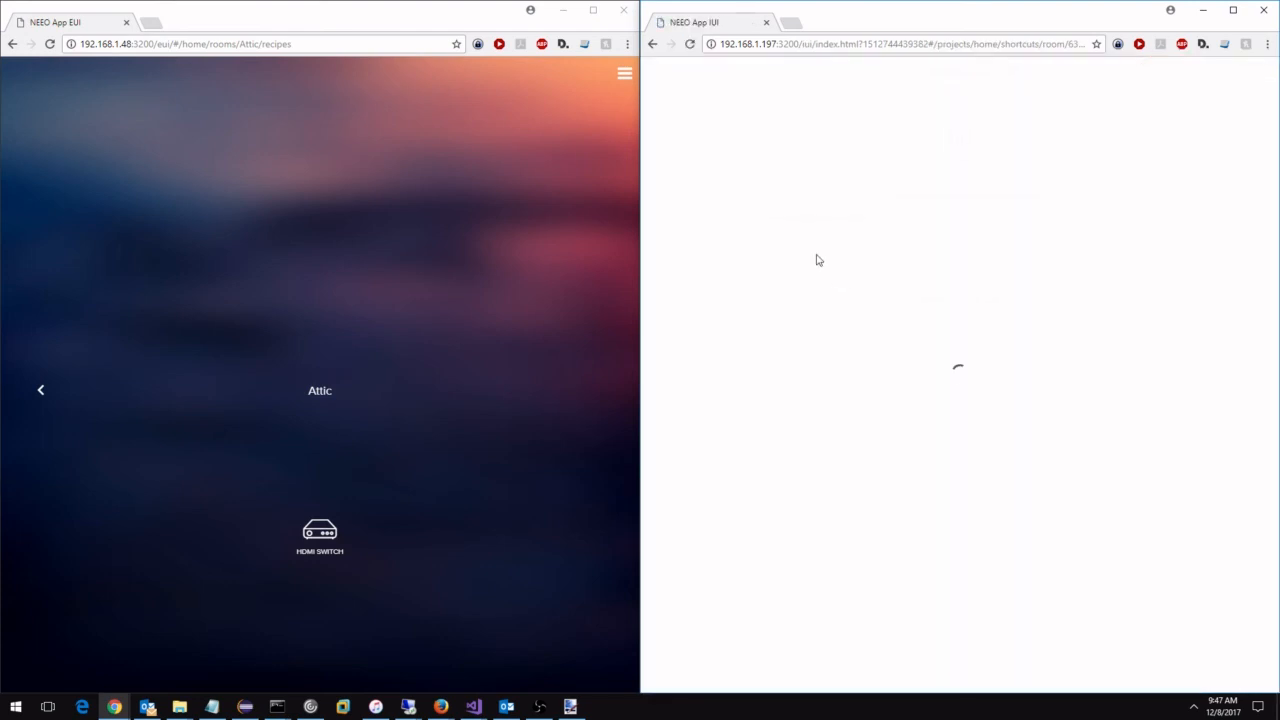
pyautogui.click(684, 316)
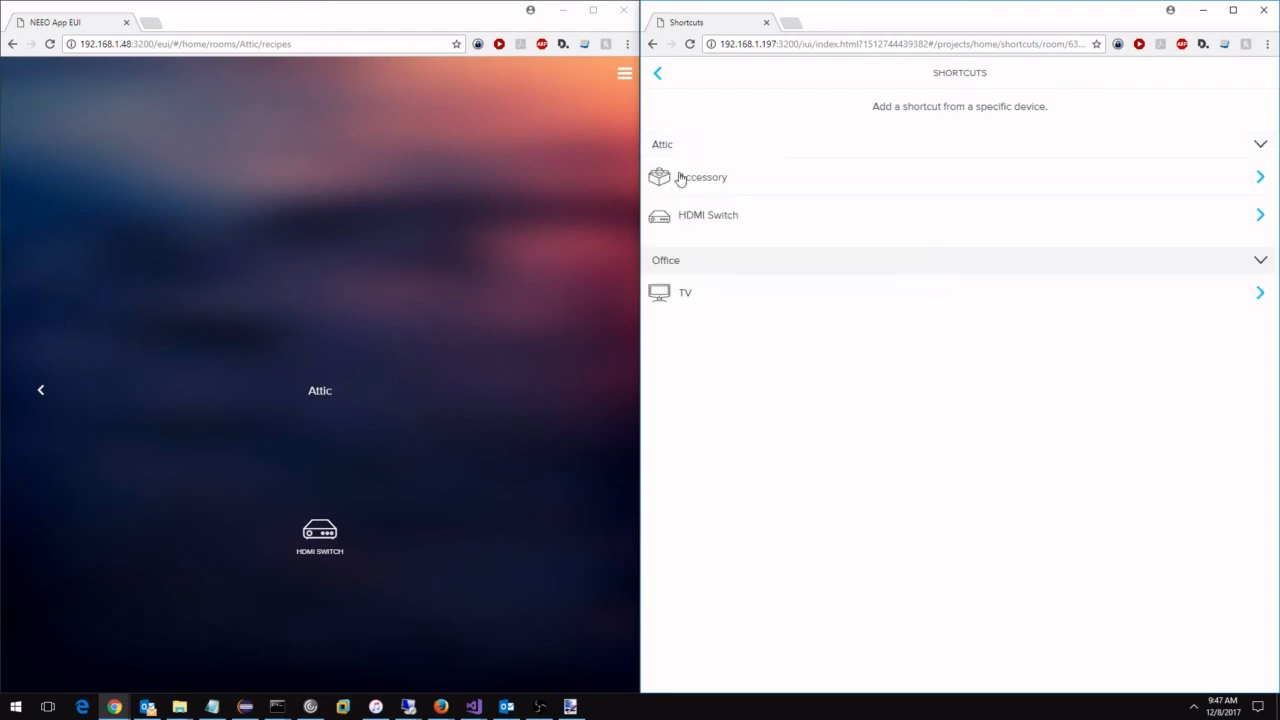
pyautogui.click(679, 213)
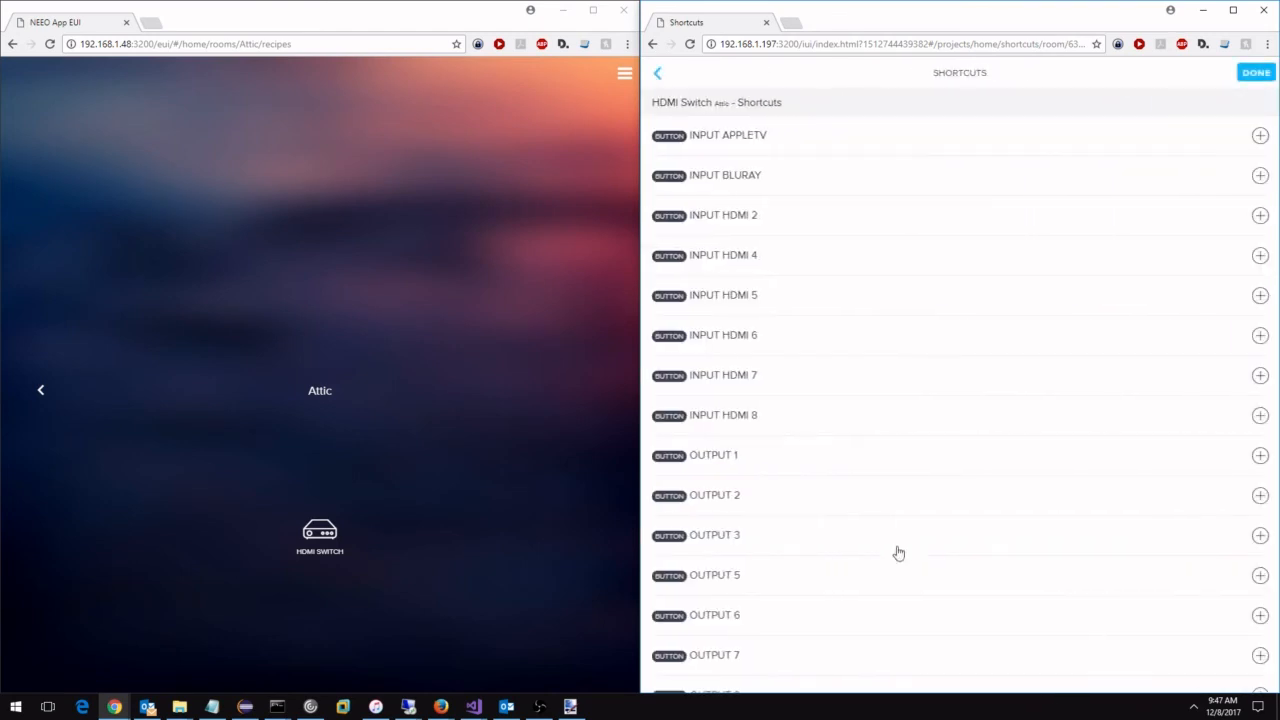
# Add the HDMI Switch commands "Switch to AppleTV" and "Switch to BluRay" as TV shortcuts and finish editing the shortcuts.
pyautogui.scroll(-3, 894, 551)
pyautogui.scroll(-1, 827, 599)
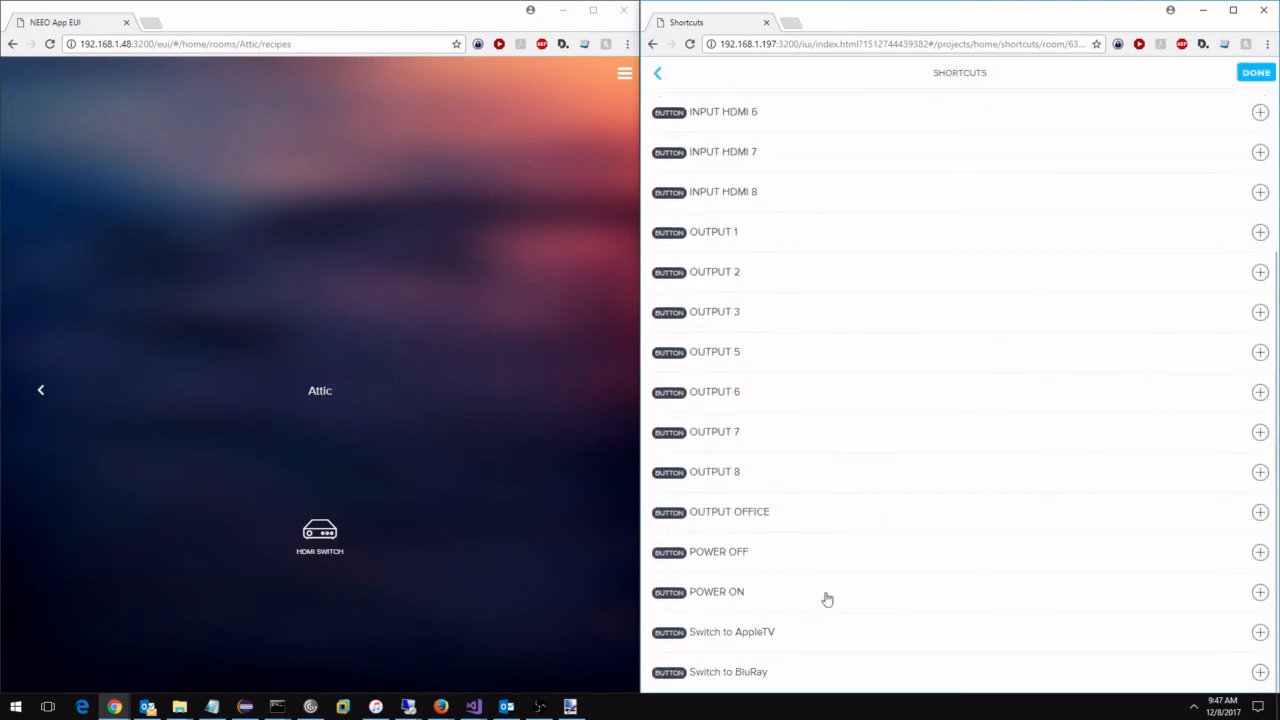
pyautogui.click(745, 635)
pyautogui.click(754, 672)
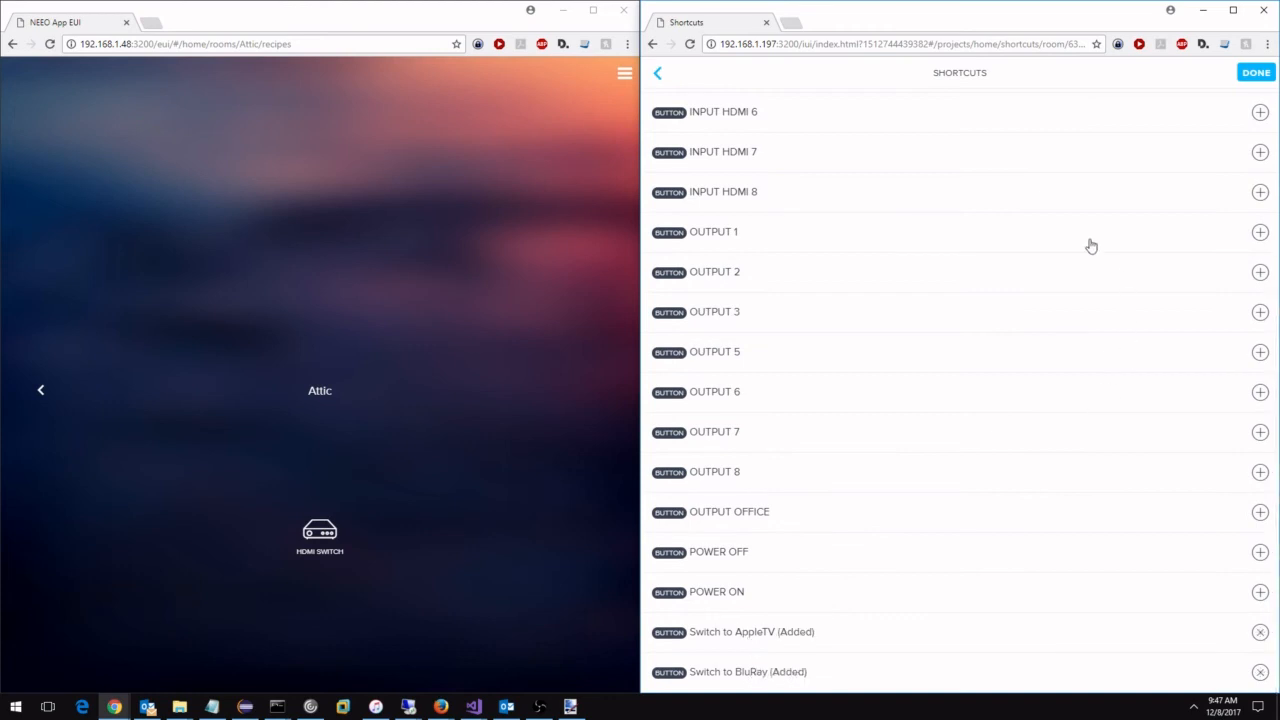
pyautogui.click(1250, 86)
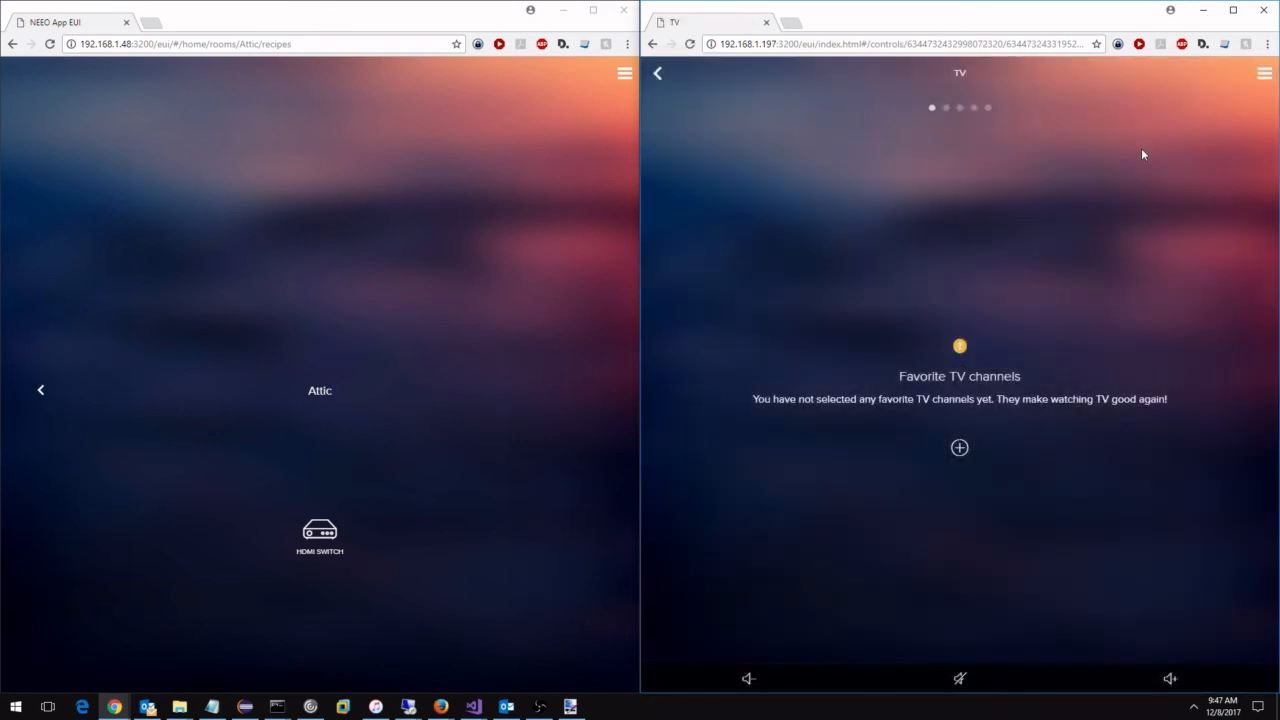
# Launch the TV recipe from the Office room and bring up its page of HDMI Switch shortcuts.
pyautogui.click(657, 74)
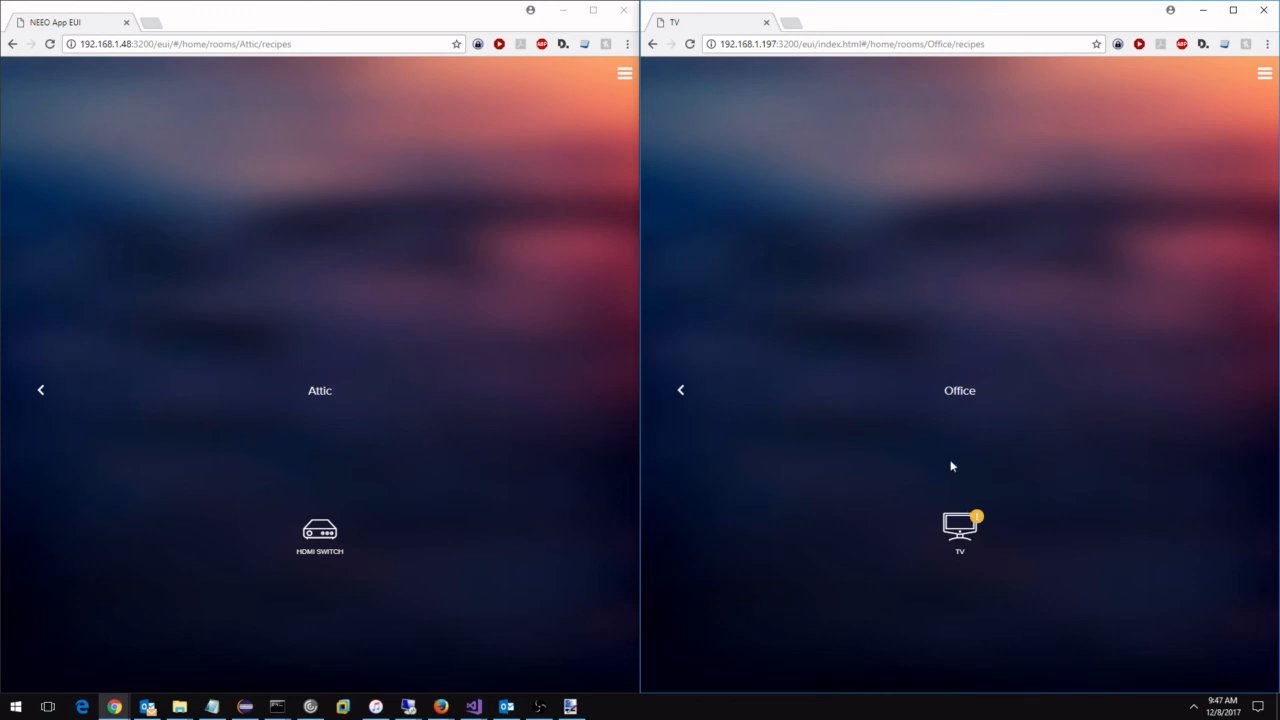
pyautogui.click(955, 532)
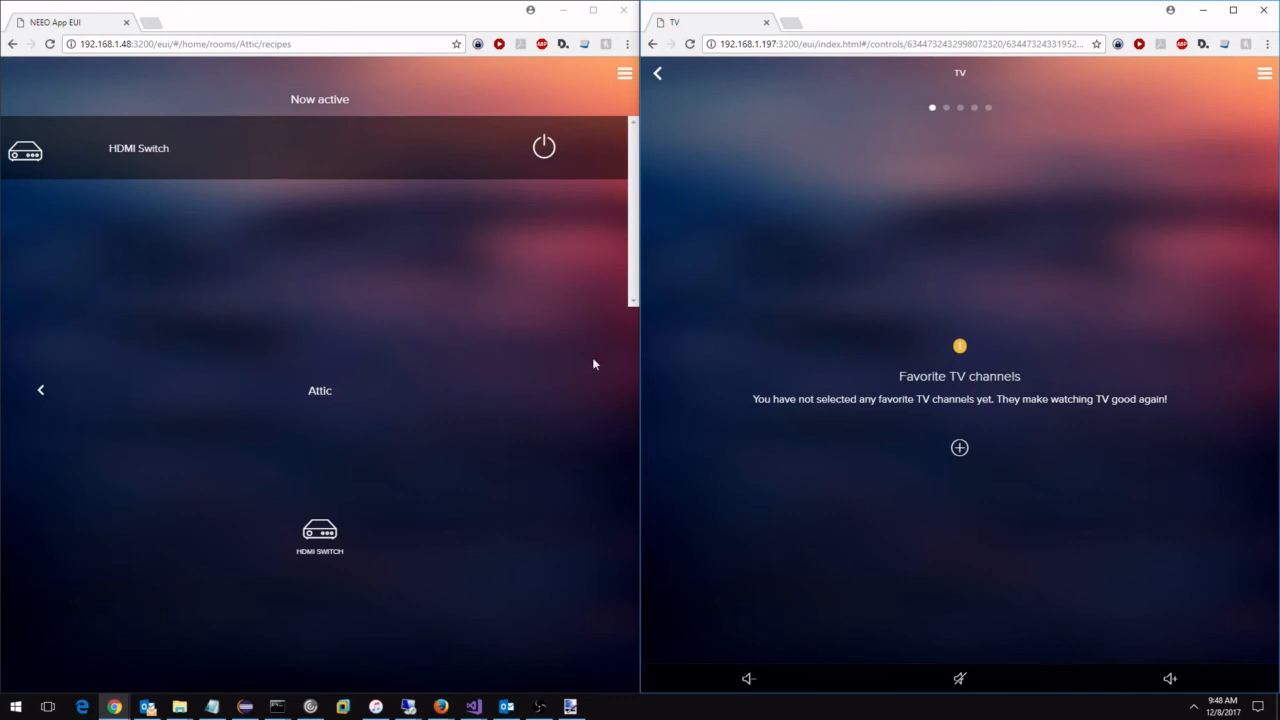
pyautogui.moveTo(1031, 307); pyautogui.dragTo(1065, 304)
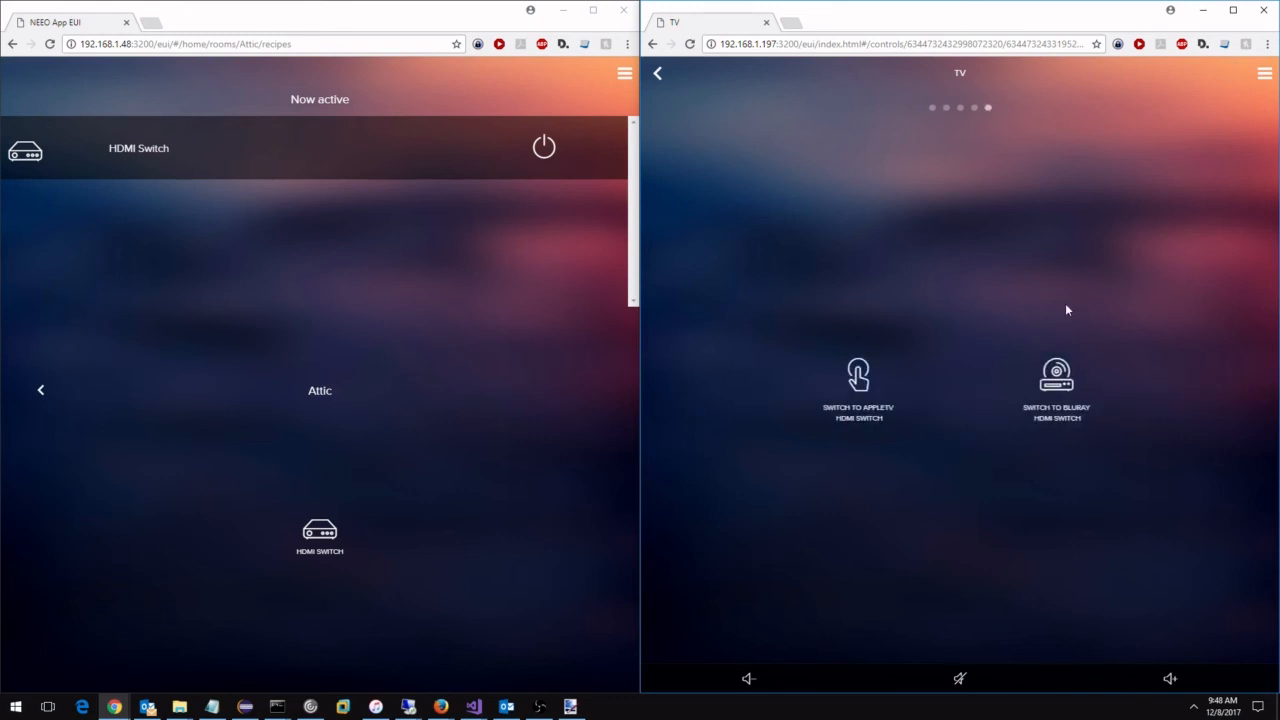